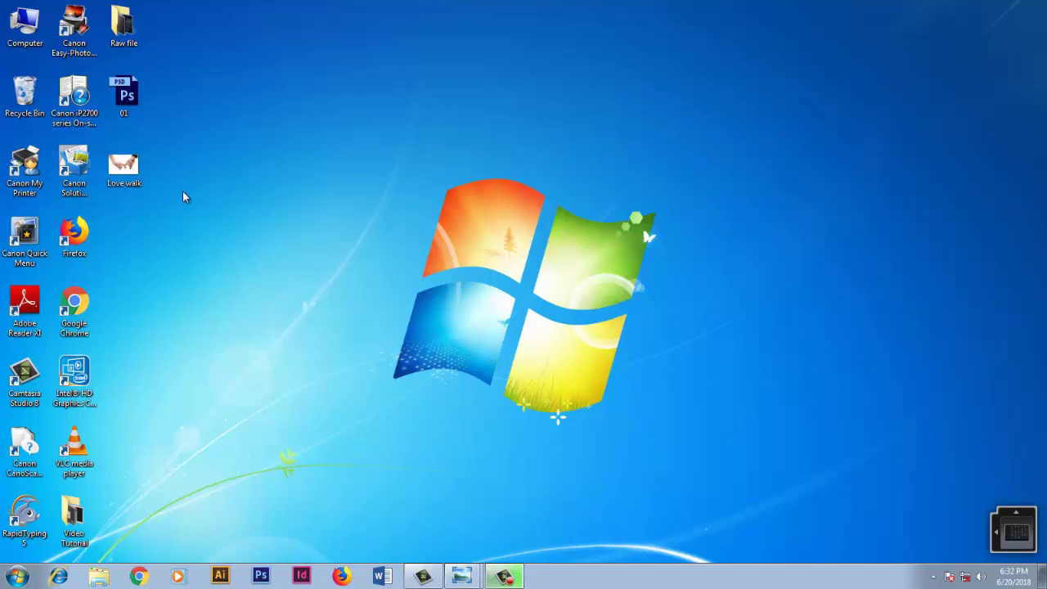
Open the Love walk holding-hands photo from Windows Photo Viewer in Photoshop CS6.
double_click(124, 181)
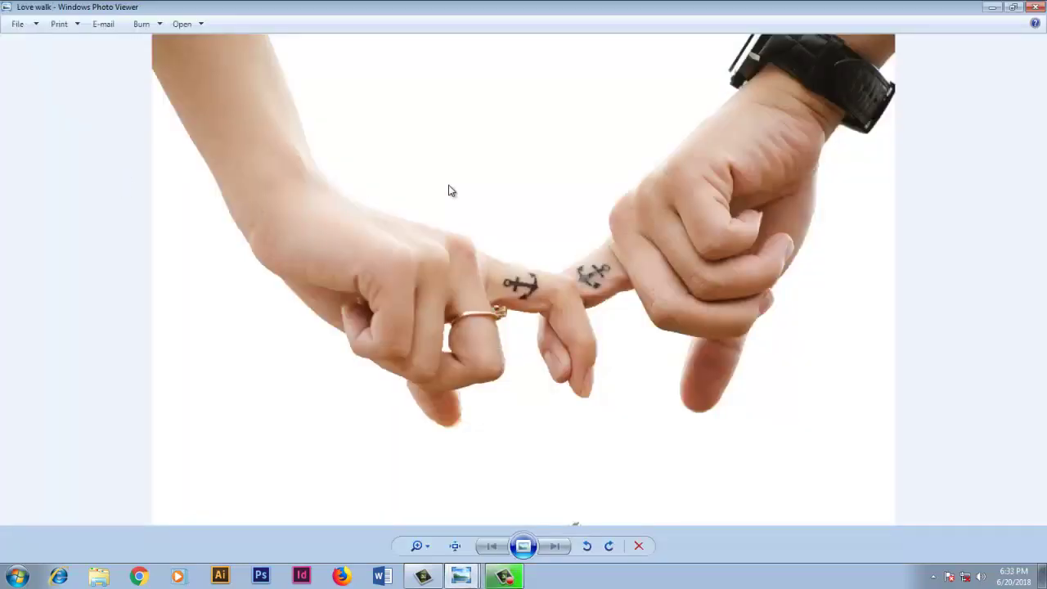
right_click(468, 137)
mouse_move(539, 143)
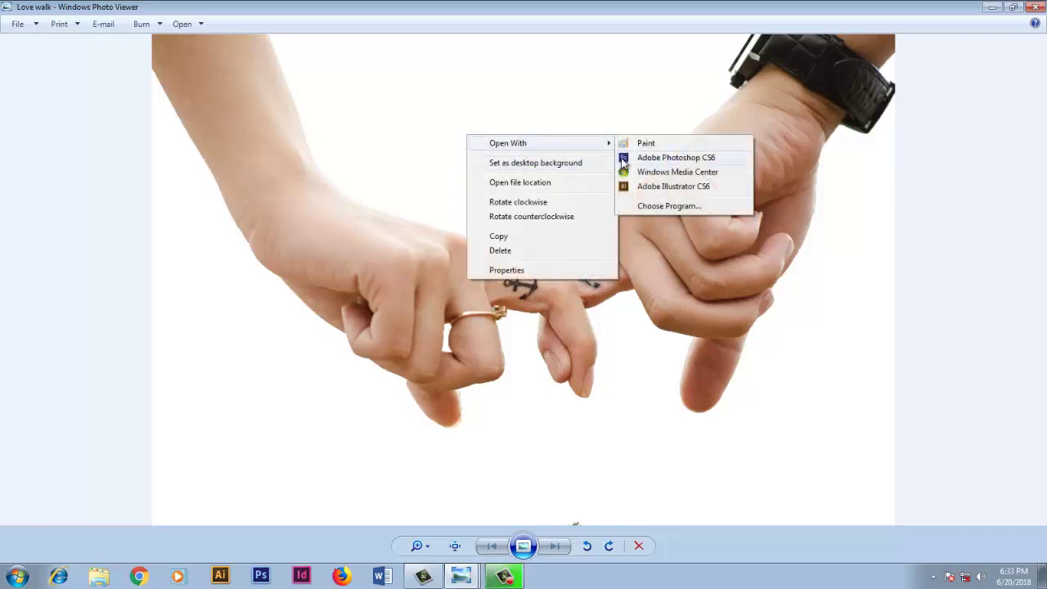
click(623, 158)
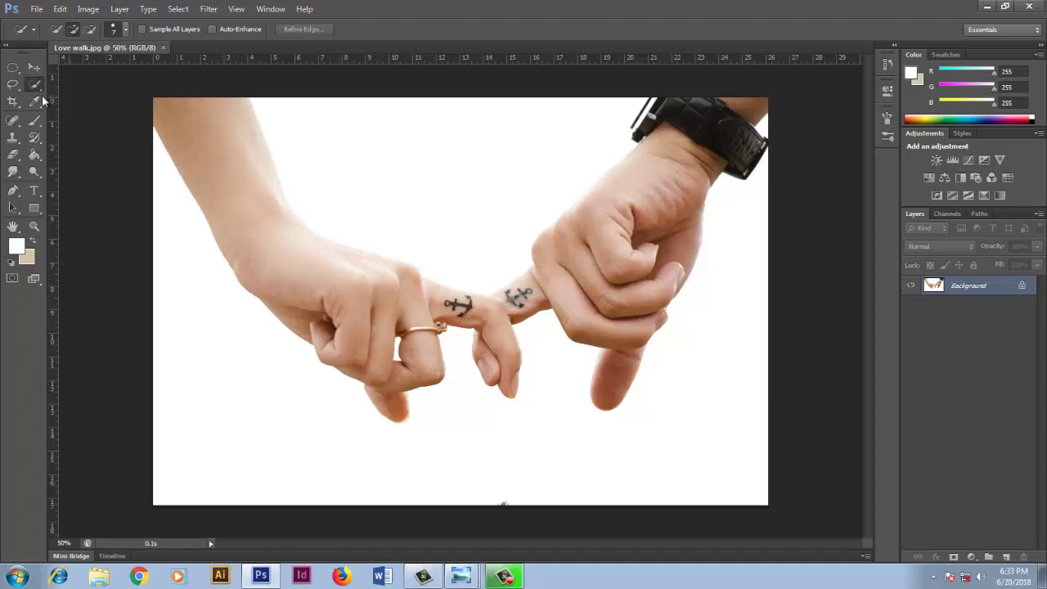
Quick-select the left forearm and hand down to the anchor-tattooed finger.
mouse_move(180, 110)
mouse_down()
mouse_move(283, 254)
mouse_move(390, 351)
mouse_up()
scroll(389, 351, up, 3)
scroll(482, 230, down, 1)
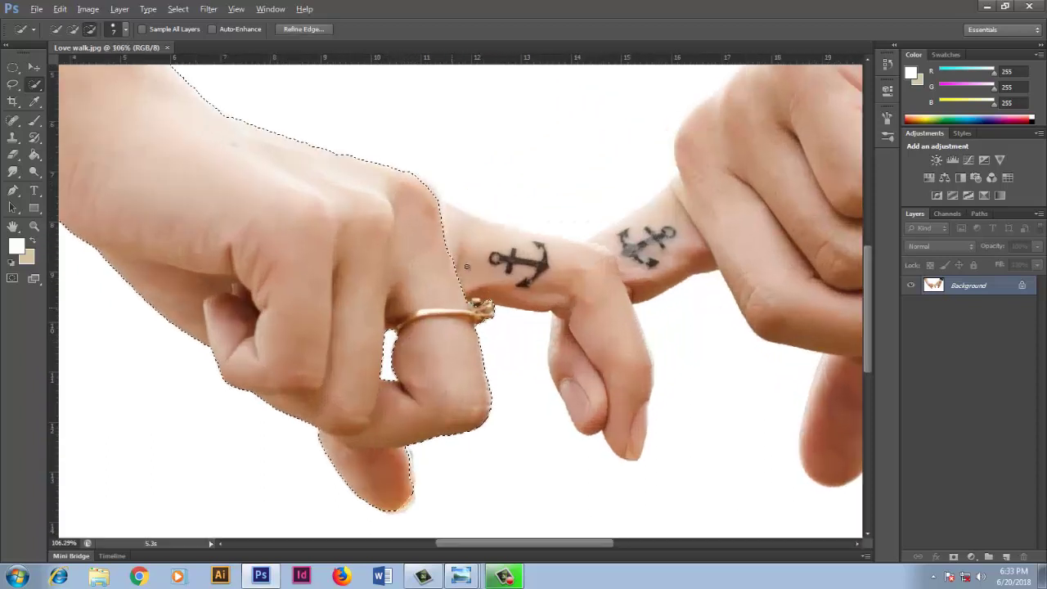
scroll(482, 231, down, 1)
mouse_move(458, 258)
mouse_down()
mouse_move(472, 280)
mouse_move(444, 244)
mouse_move(535, 282)
mouse_move(564, 319)
mouse_up()
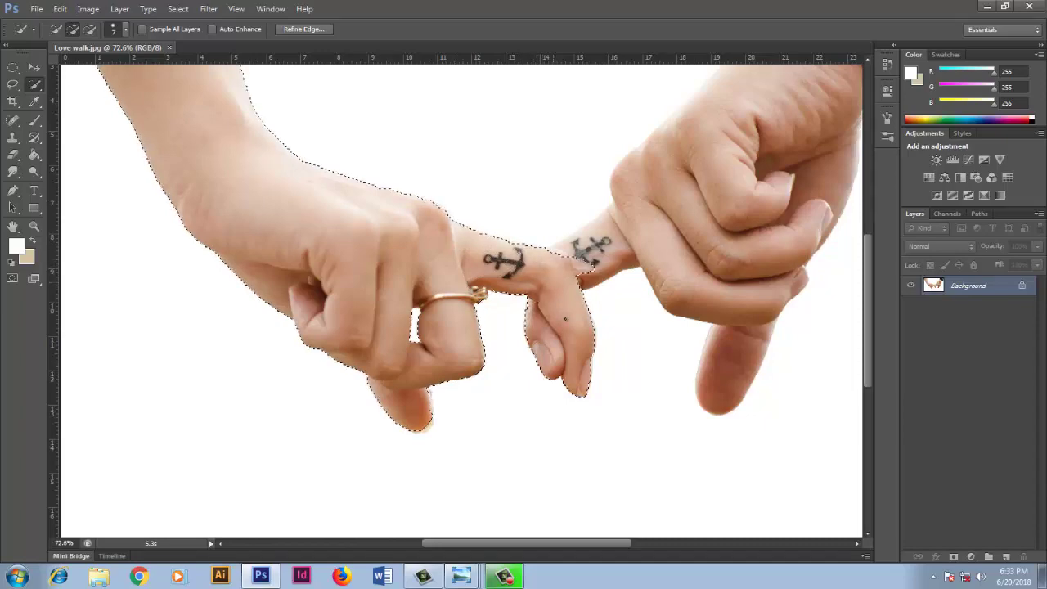
scroll(647, 275, up, 3)
Subtract the other hand's finger and tidy the selection where fingers meet and along the thumb.
scroll(614, 245, up, 3)
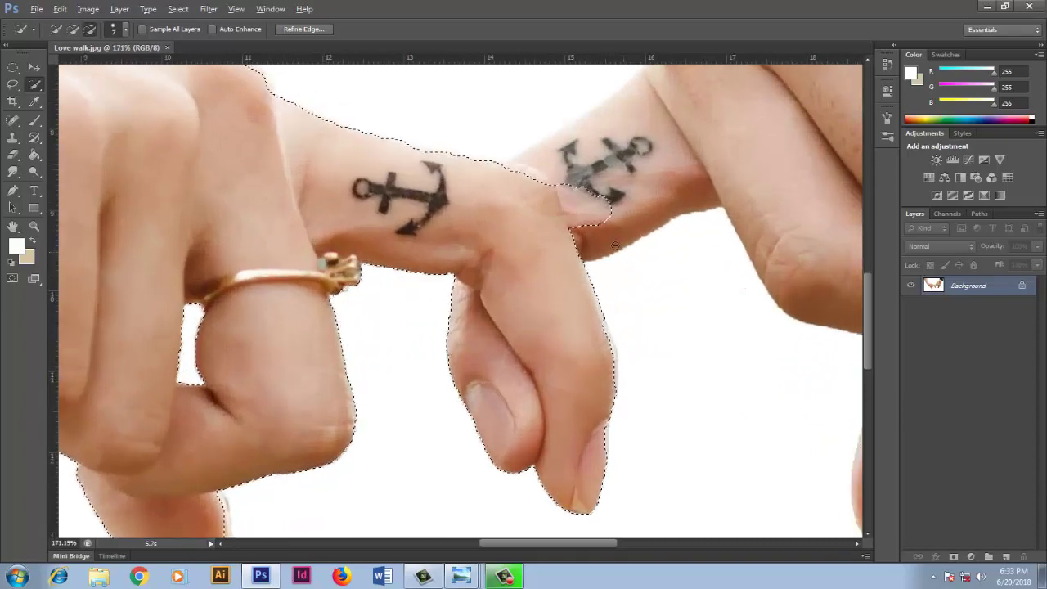
key(alt)
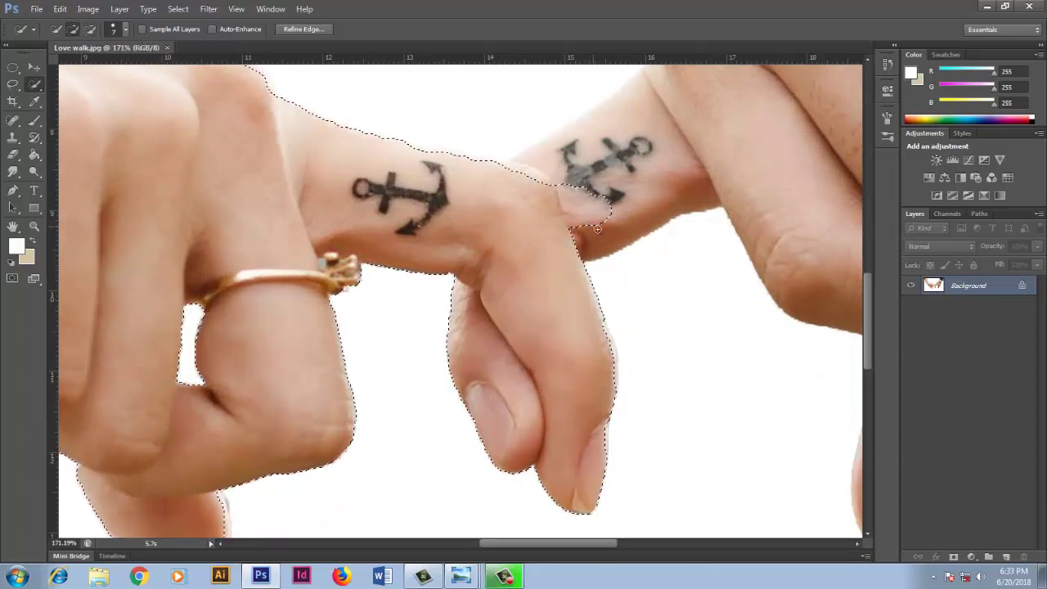
key(alt)
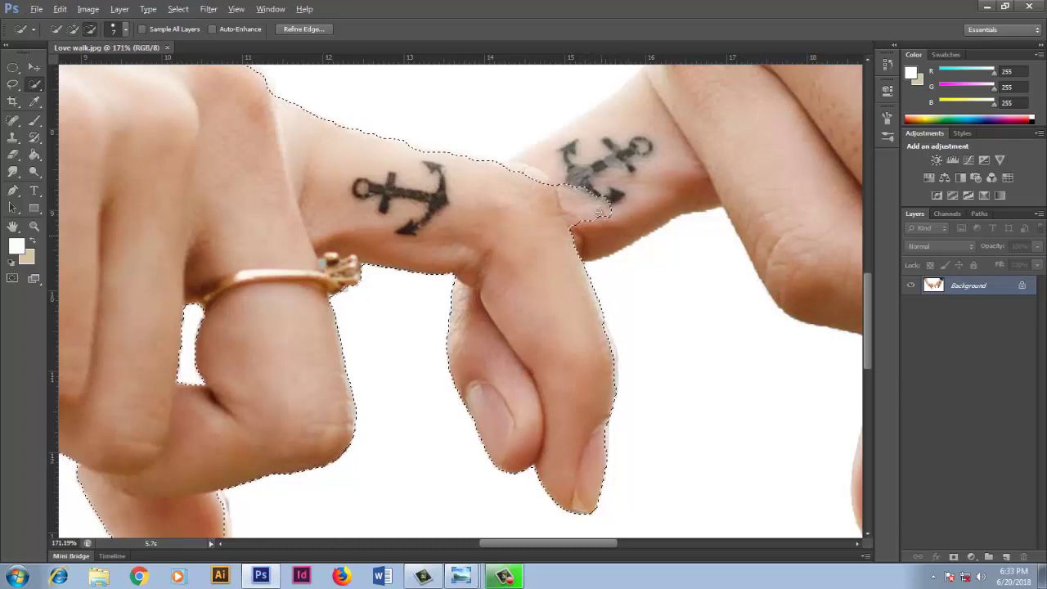
drag(597, 213, 572, 170)
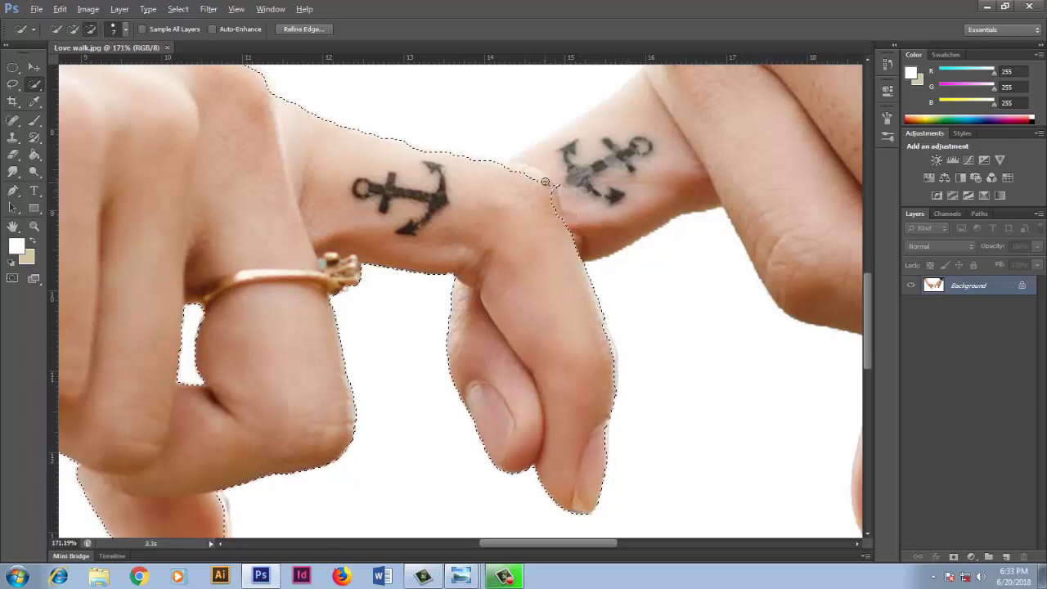
key(alt)
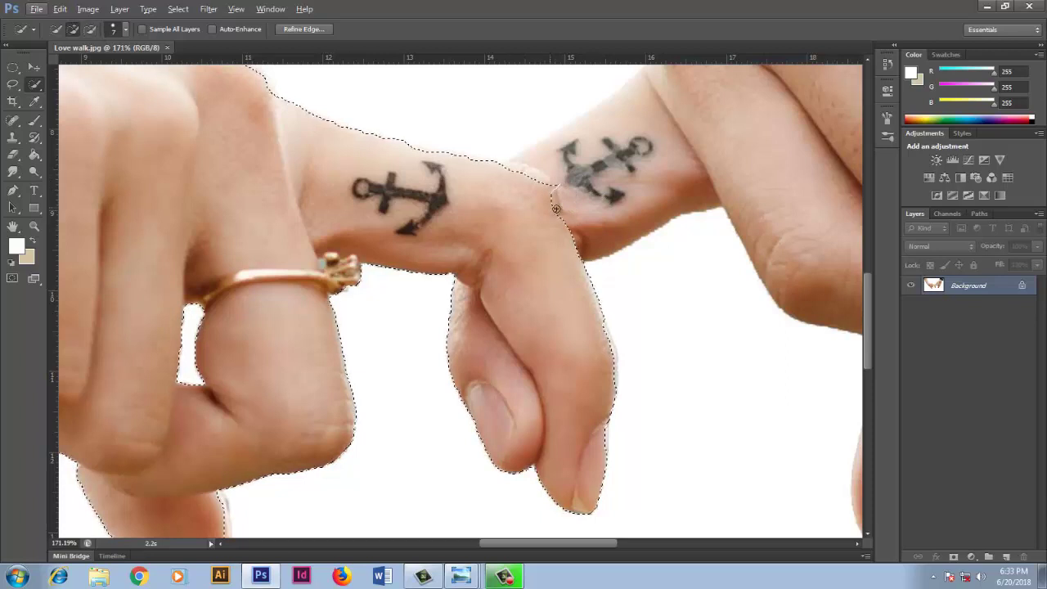
key(alt)
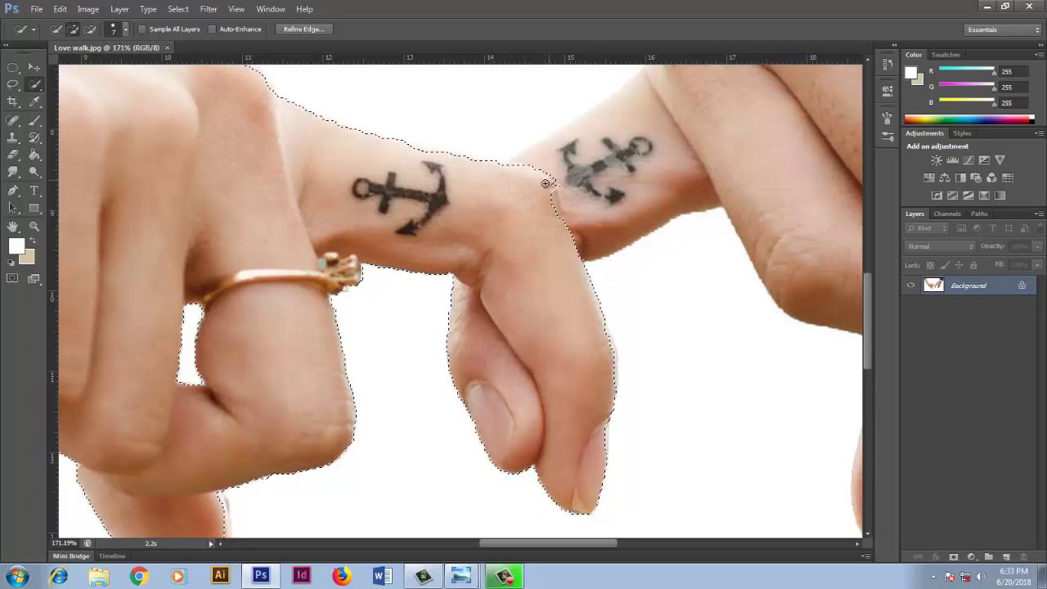
key(alt)
drag(558, 179, 546, 200)
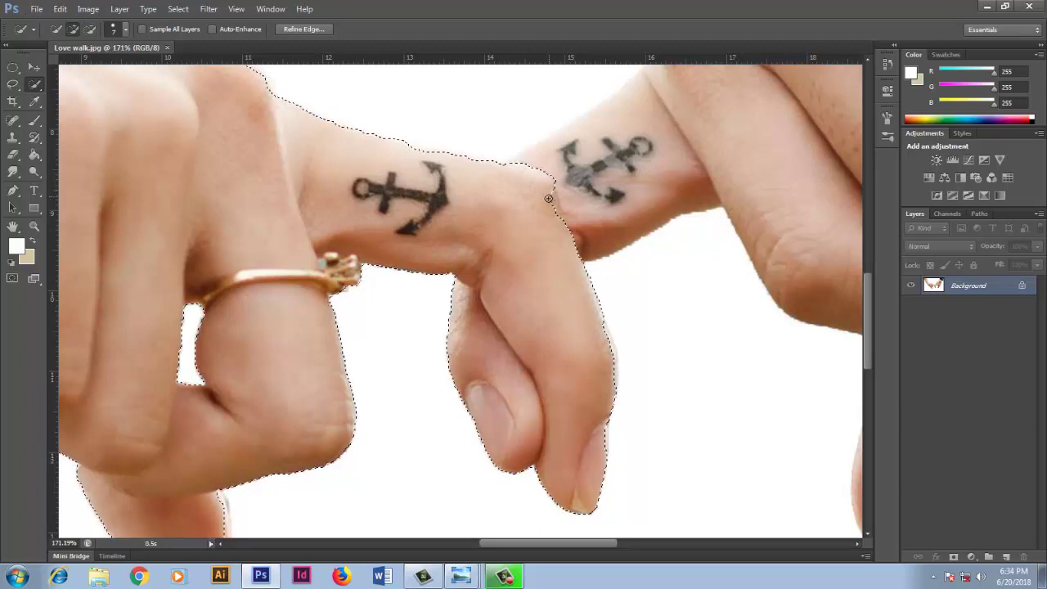
drag(458, 326, 459, 385)
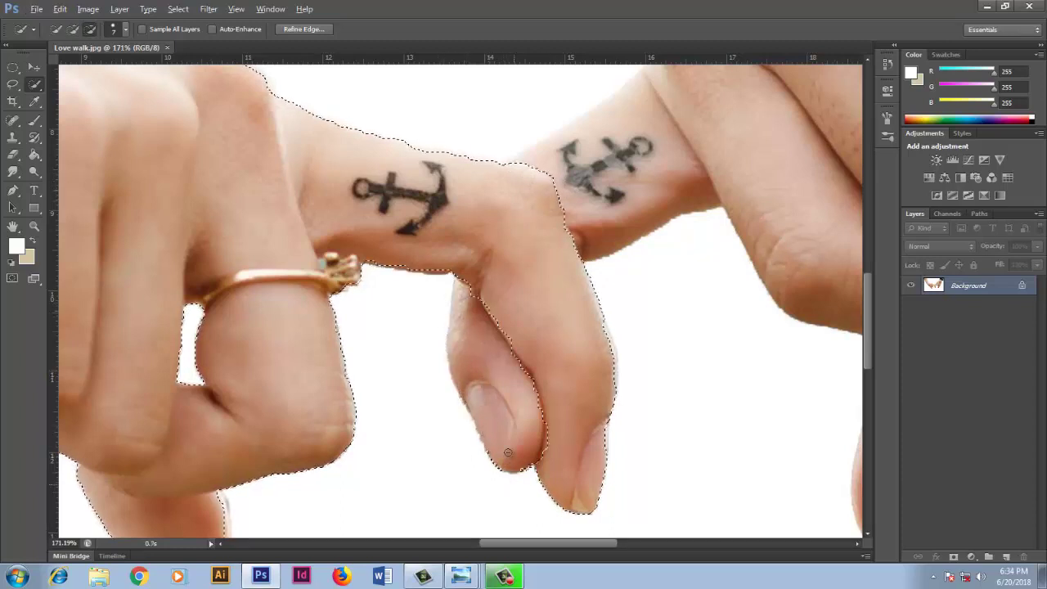
drag(527, 461, 496, 345)
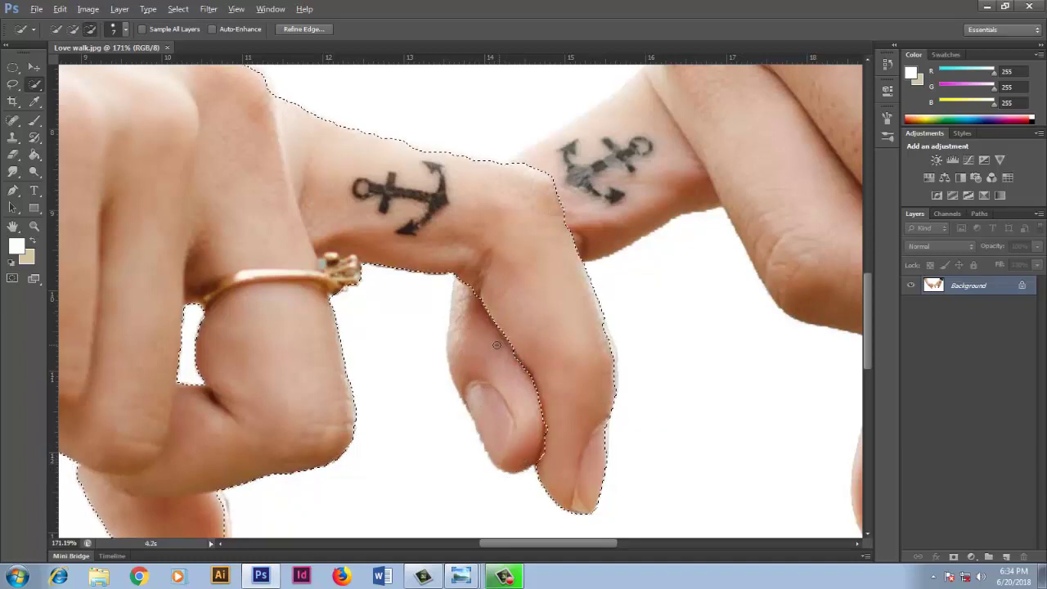
Zoom in and trim the selection along the finger's right and inner edges.
scroll(496, 344, up, 2)
scroll(504, 371, down, 1)
scroll(474, 417, down, 1)
scroll(479, 409, up, 2)
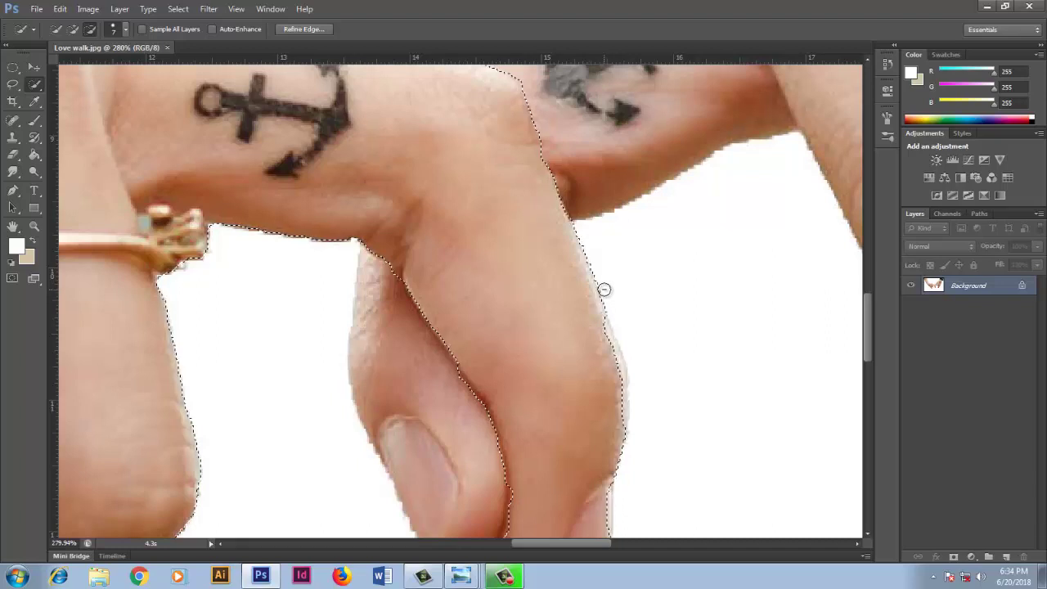
alt+click(601, 327)
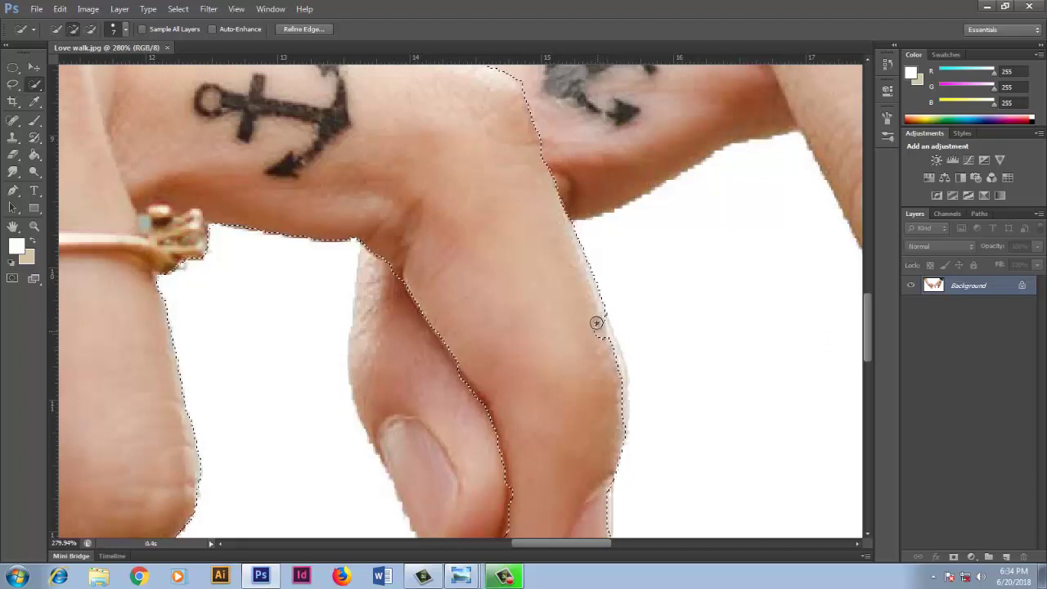
drag(596, 322, 603, 346)
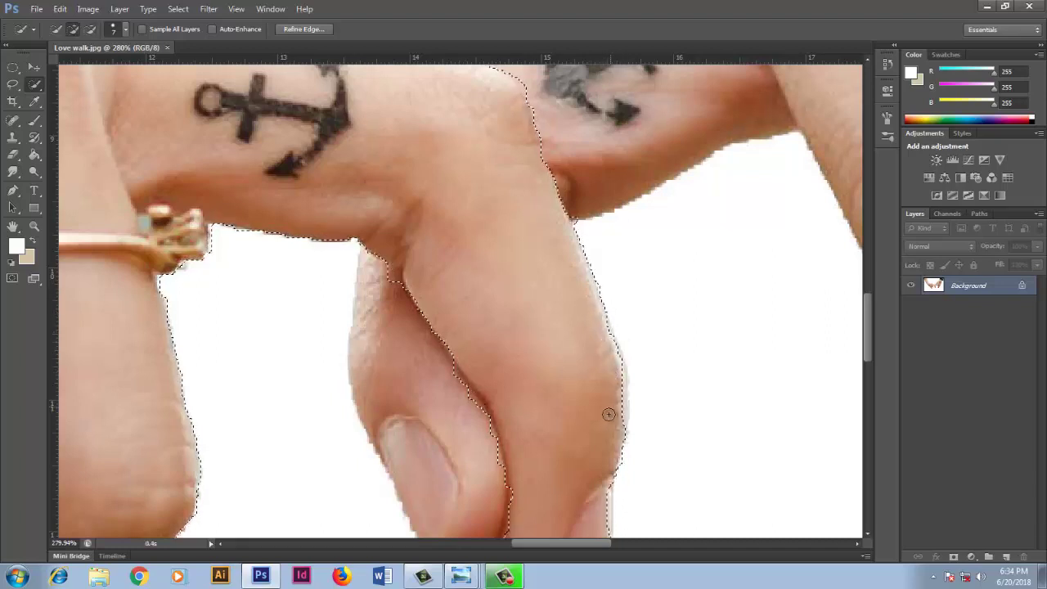
scroll(622, 409, down, 5)
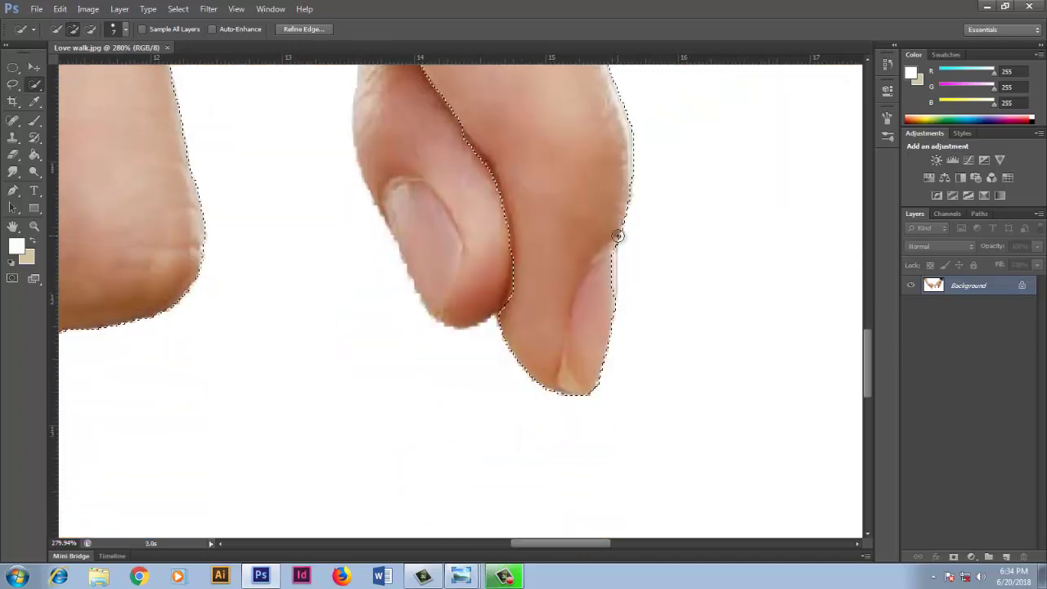
alt+click(628, 245)
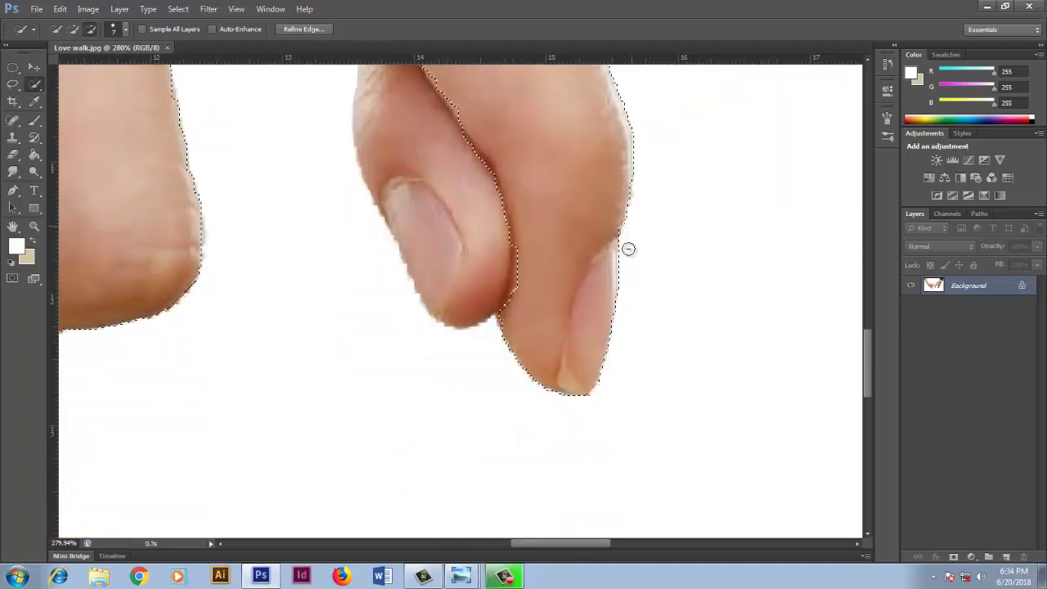
scroll(628, 248, down, 3)
scroll(564, 268, up, 3)
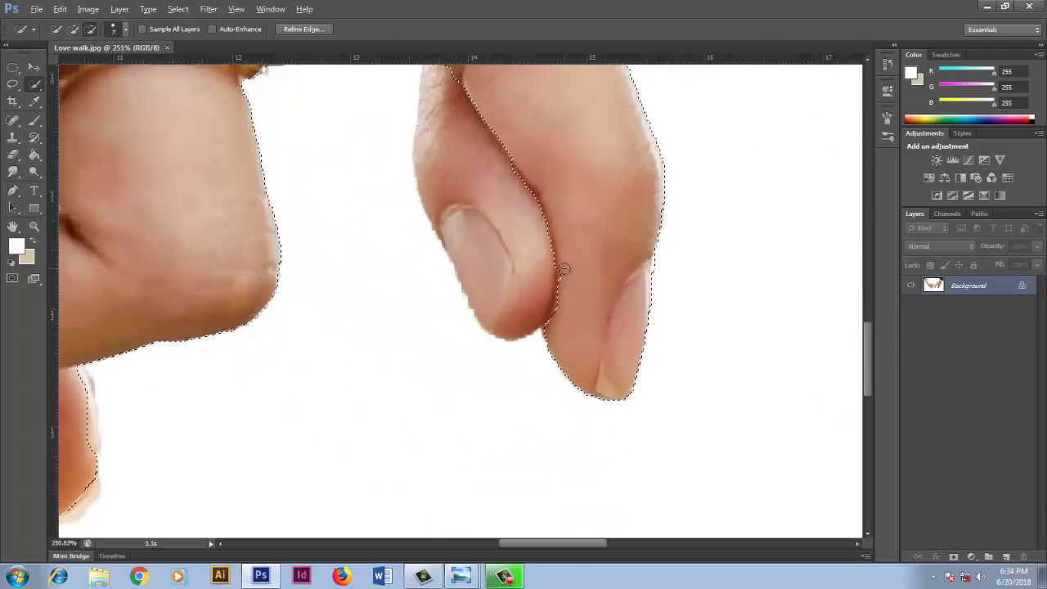
scroll(564, 269, up, 3)
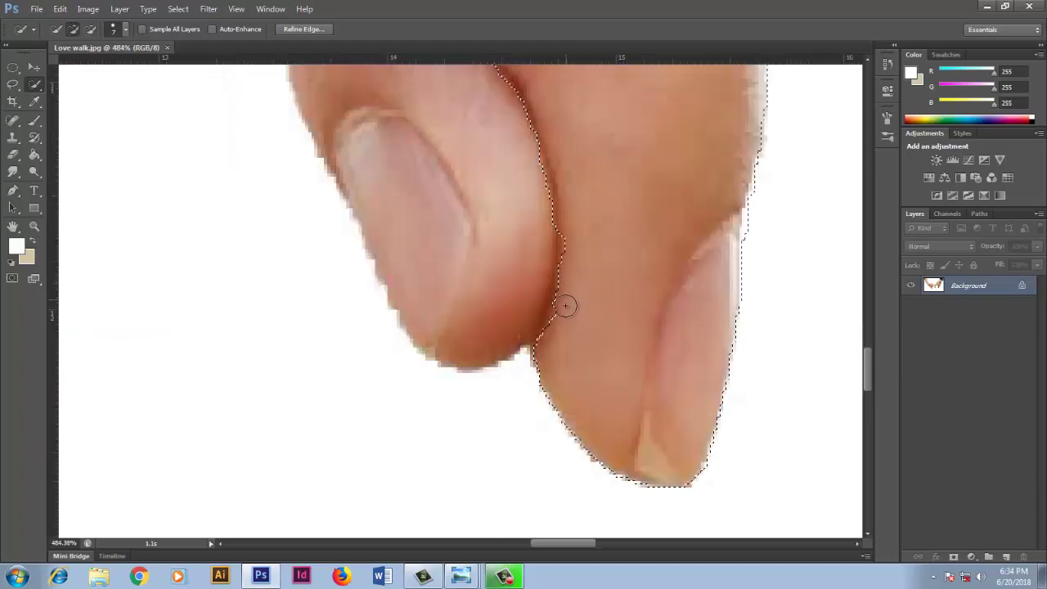
drag(565, 305, 542, 363)
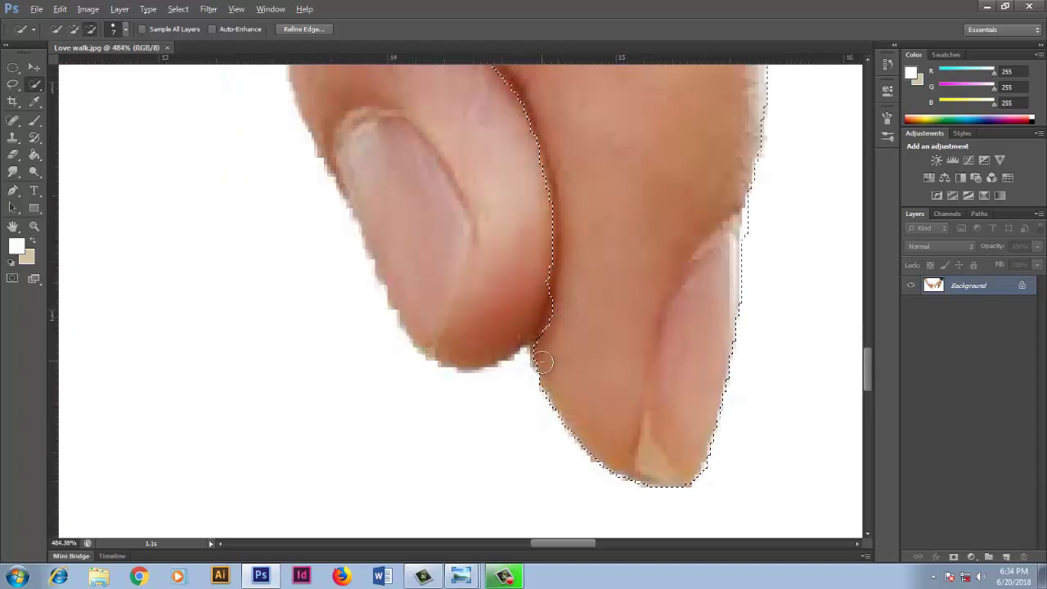
scroll(543, 363, down, 3)
scroll(542, 363, down, 3)
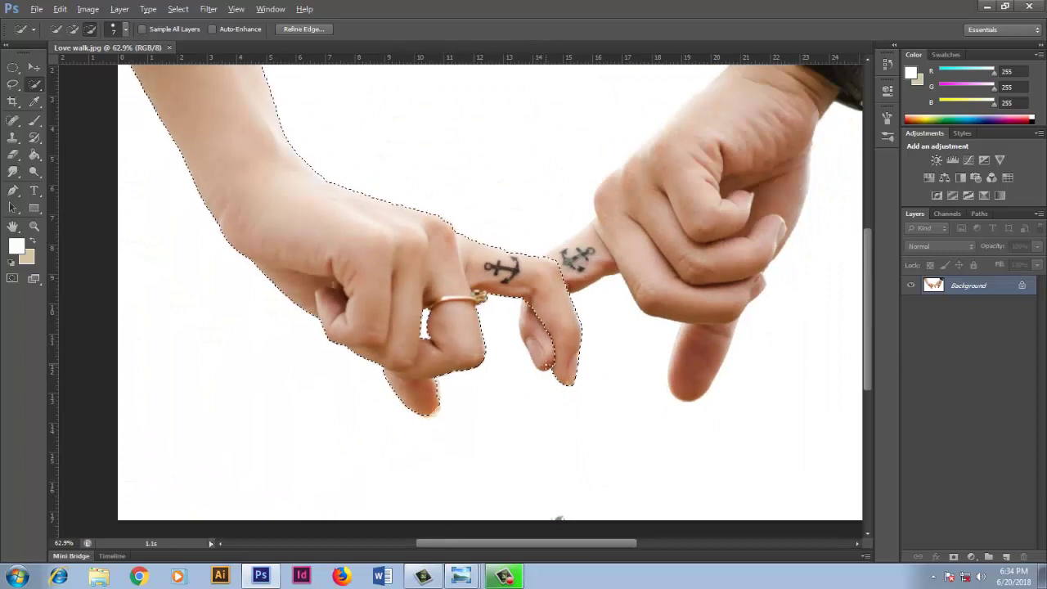
Duplicate the Background layer as 'Background copy' while keeping the hand selection active.
key(alt)
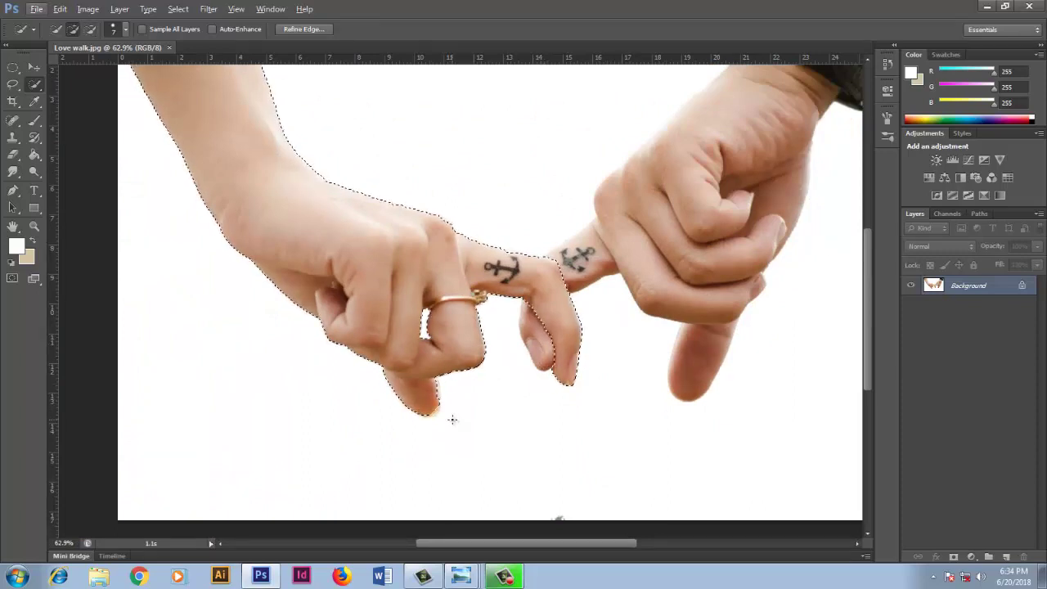
right_click(966, 288)
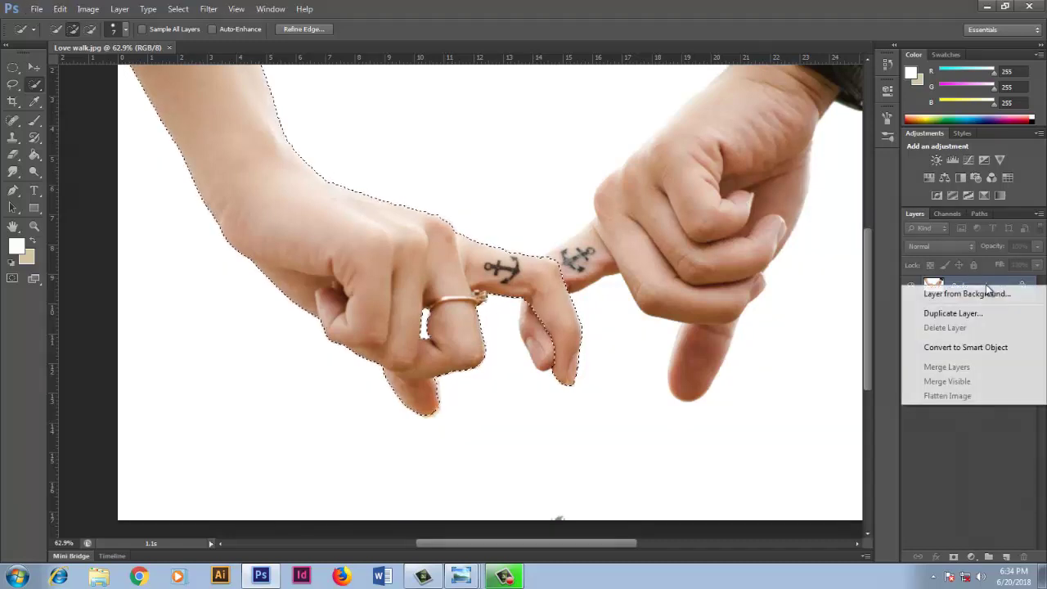
click(938, 284)
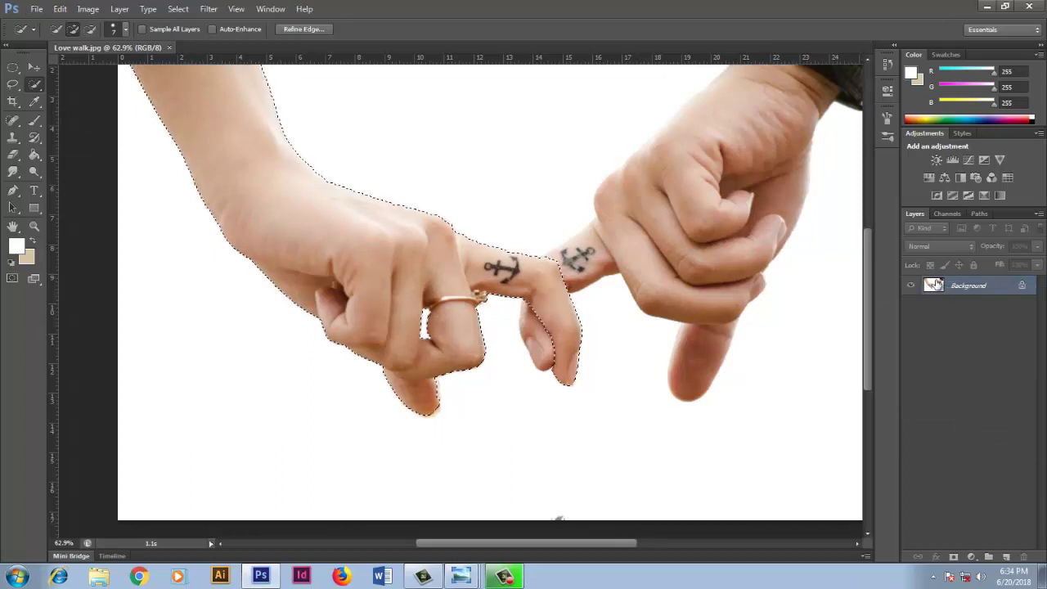
right_click(937, 284)
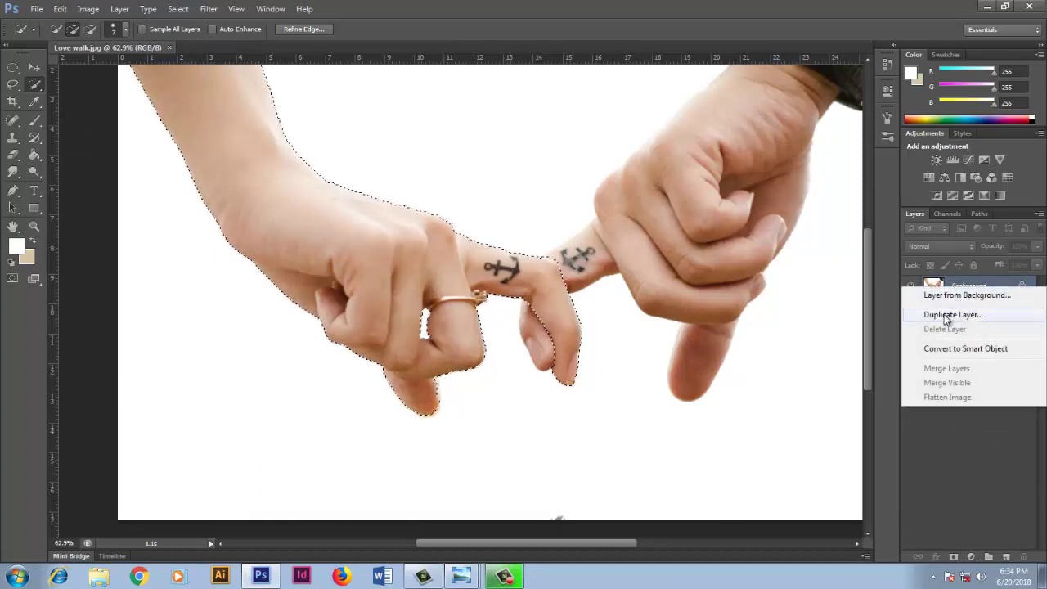
click(946, 315)
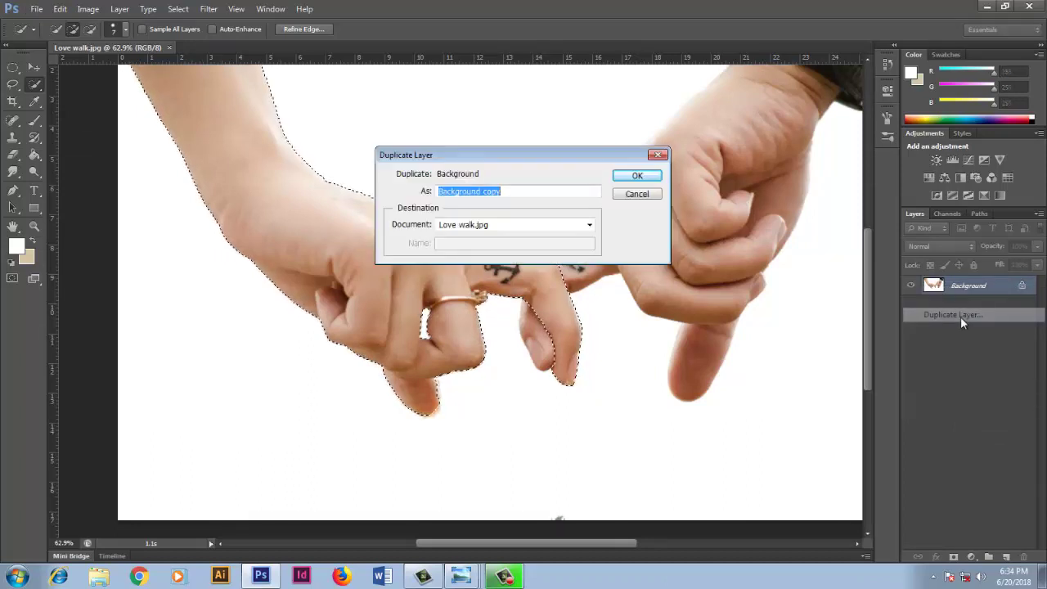
click(638, 177)
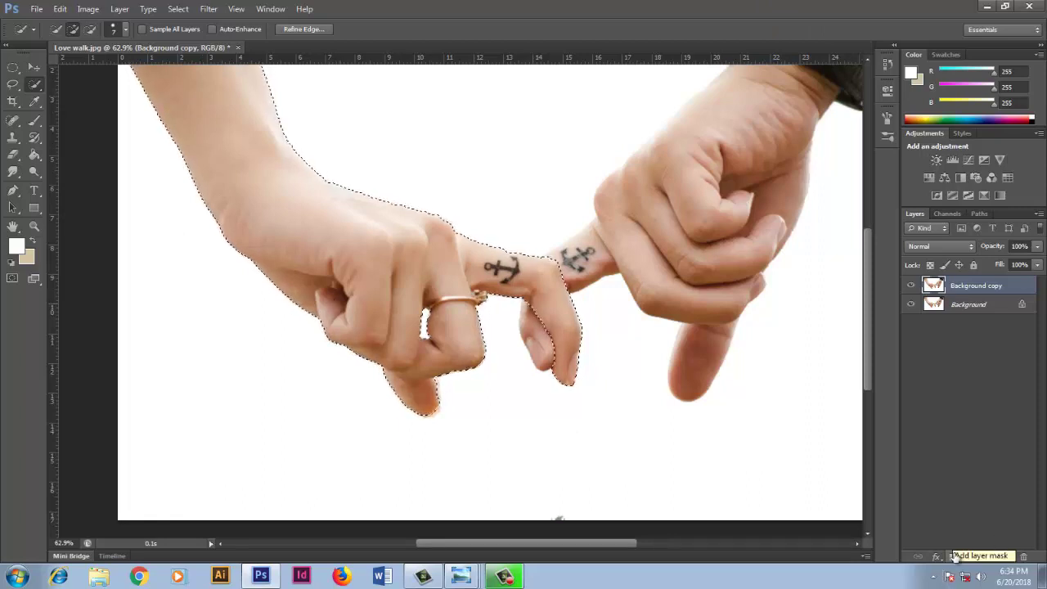
Mask Background copy to the selected hand, then hide and re-show the Background layer to check.
click(953, 556)
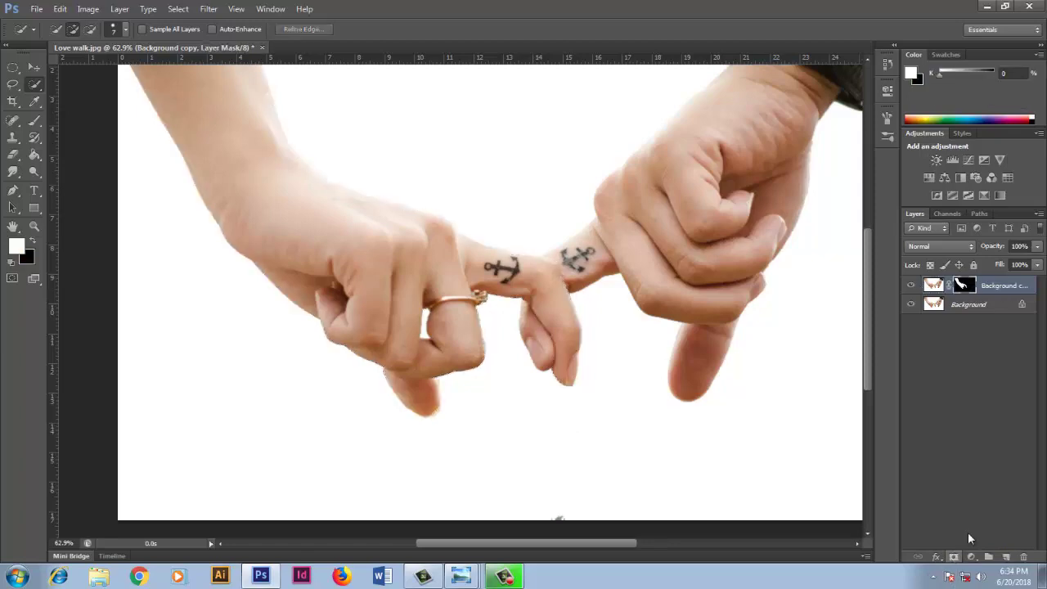
click(911, 304)
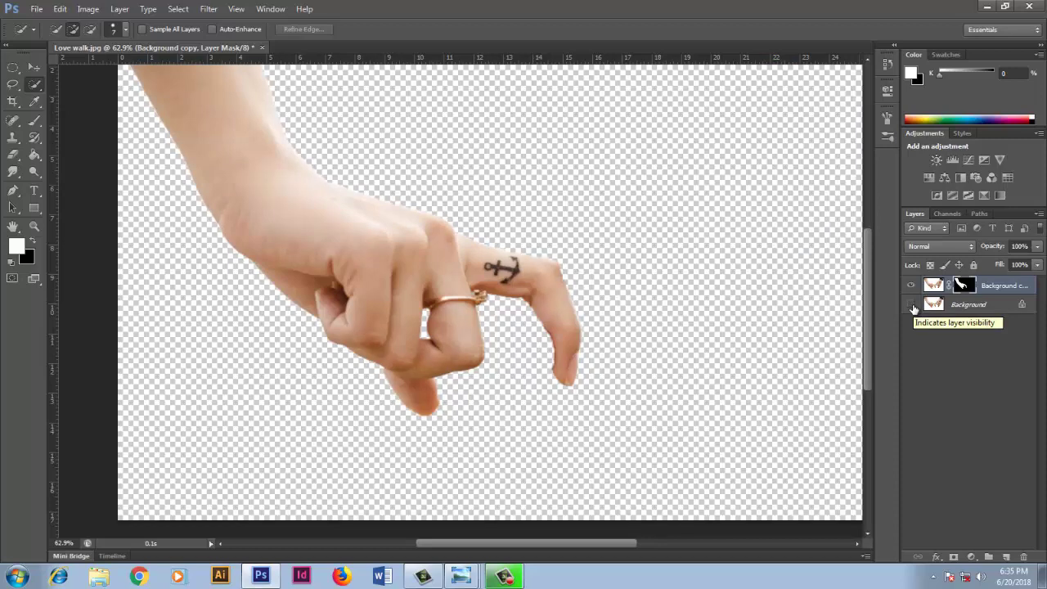
click(912, 306)
click(913, 306)
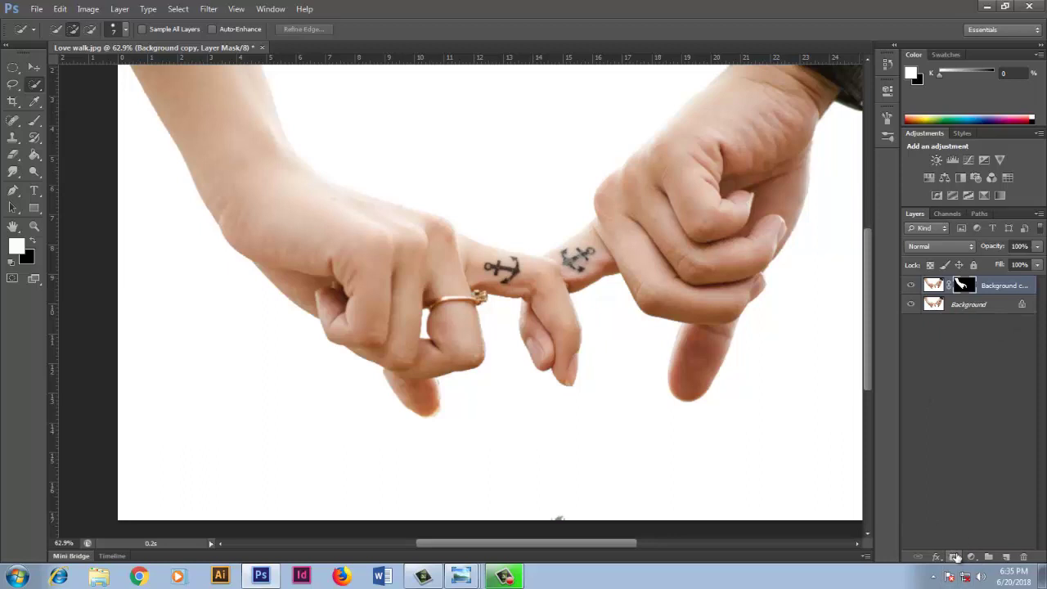
Add a Black & White adjustment layer with Reds at 14 and collapse its properties.
click(971, 557)
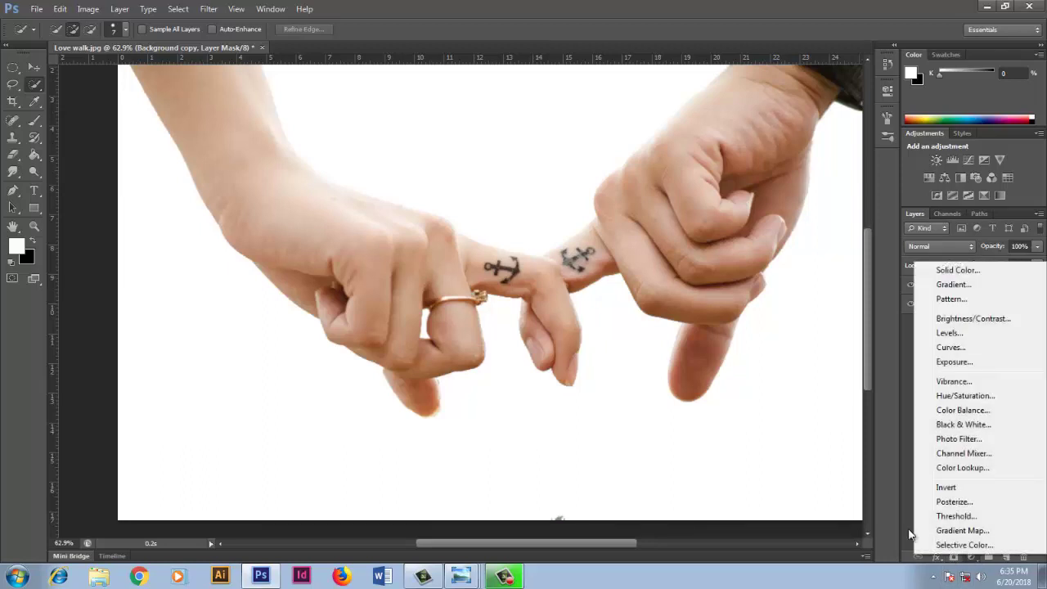
key(Escape)
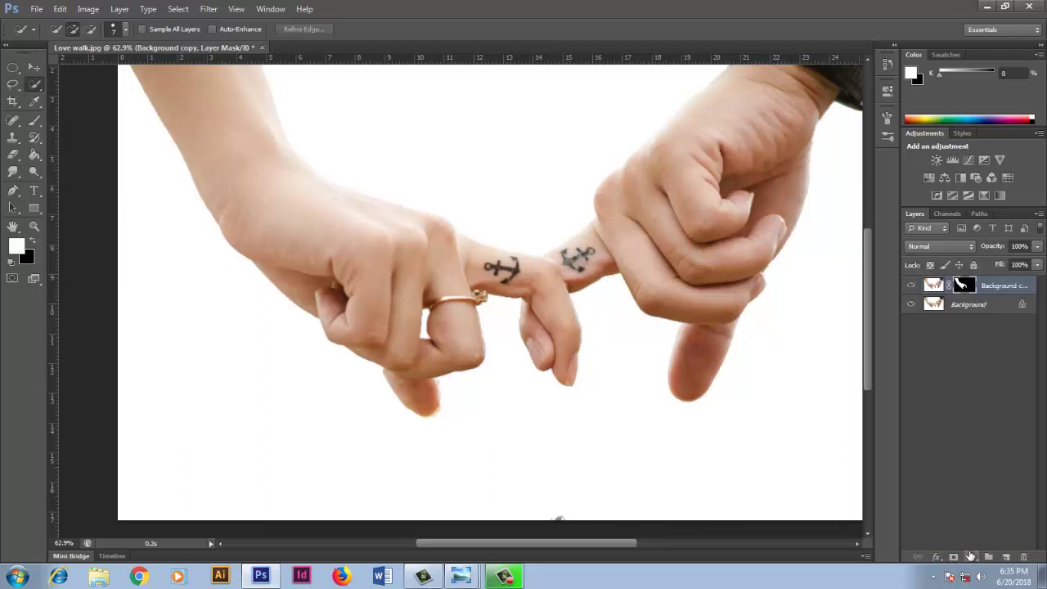
click(970, 556)
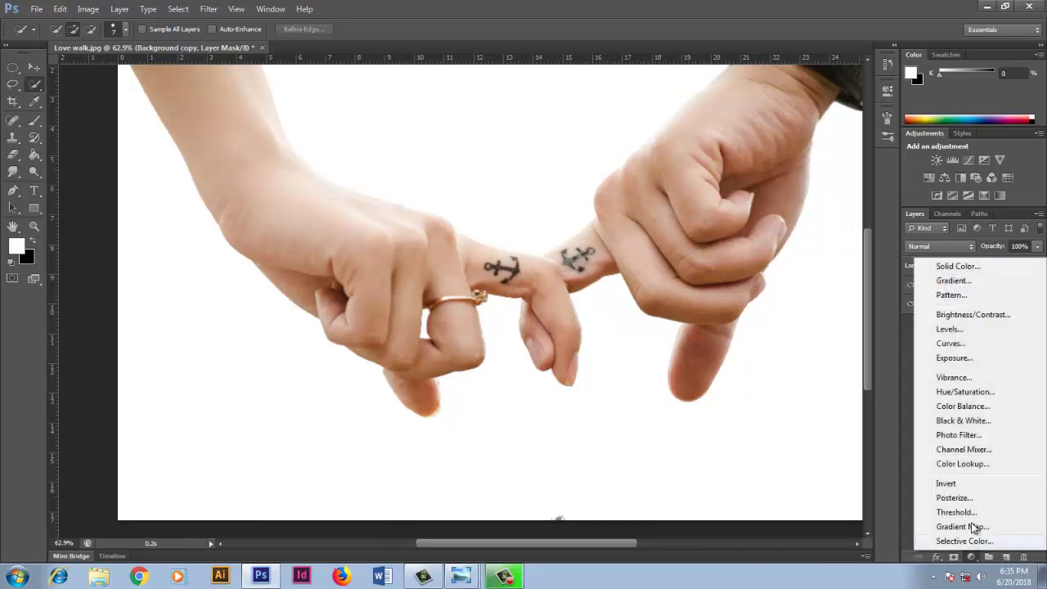
click(963, 420)
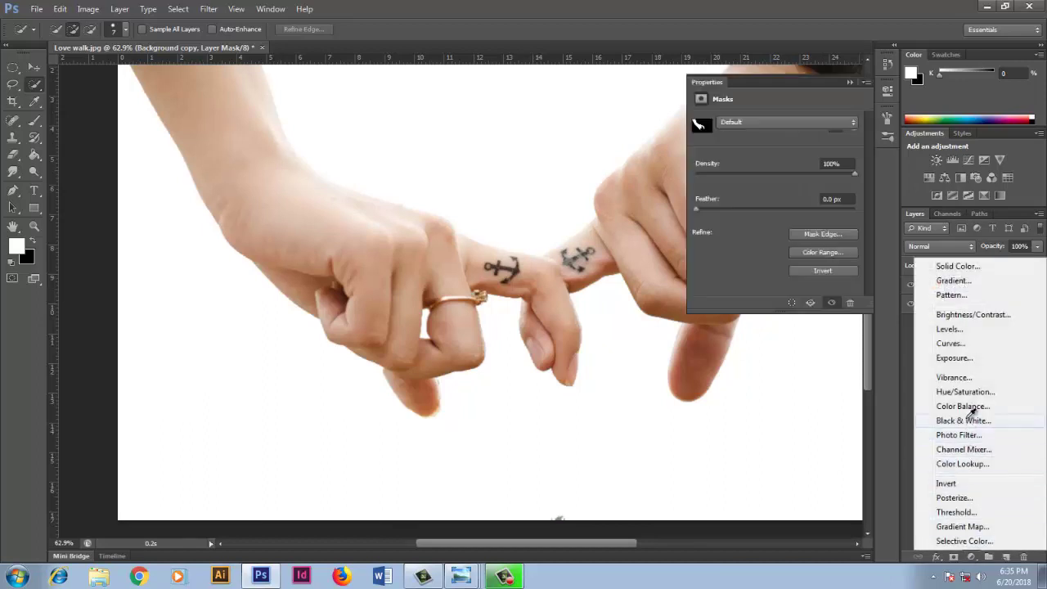
mouse_move(773, 170)
mouse_down()
mouse_move(782, 169)
mouse_move(764, 170)
mouse_move(781, 200)
mouse_move(790, 197)
mouse_move(782, 199)
mouse_up()
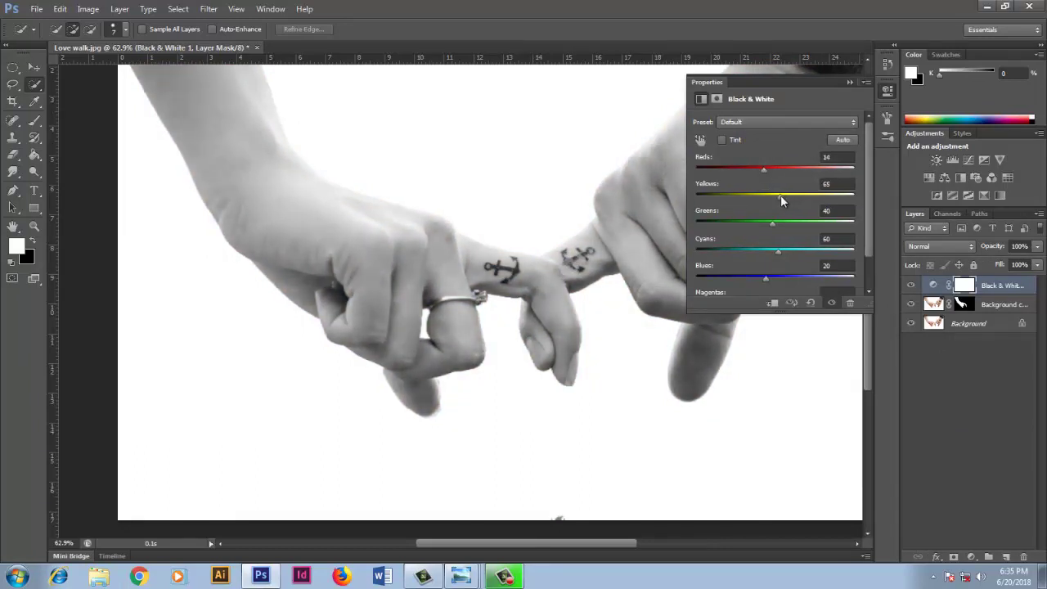
click(849, 84)
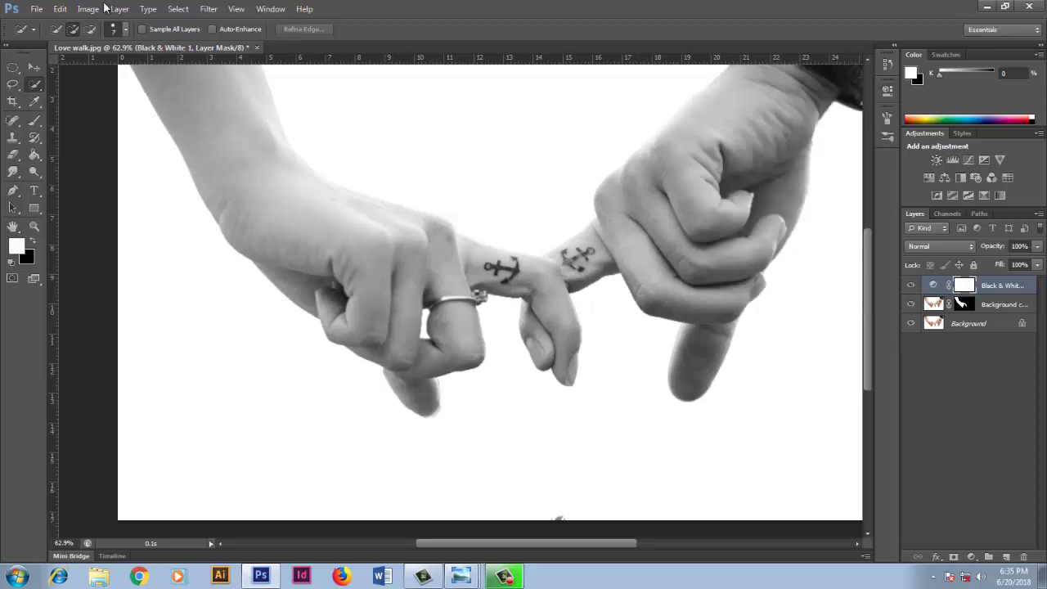
Save the document in Photoshop format as 100.psd, accepting the compatibility options.
click(37, 9)
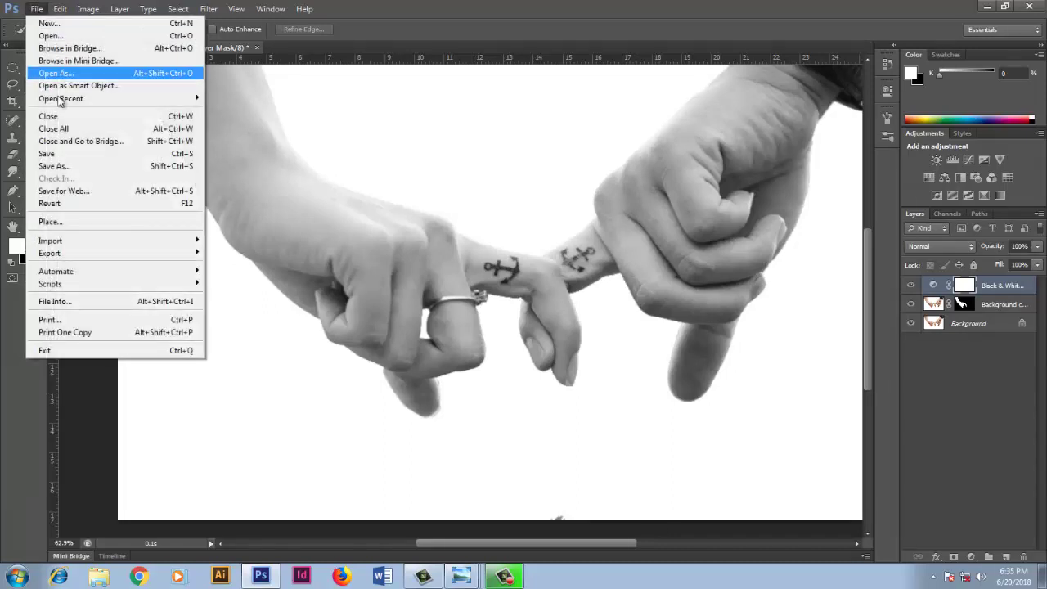
click(54, 166)
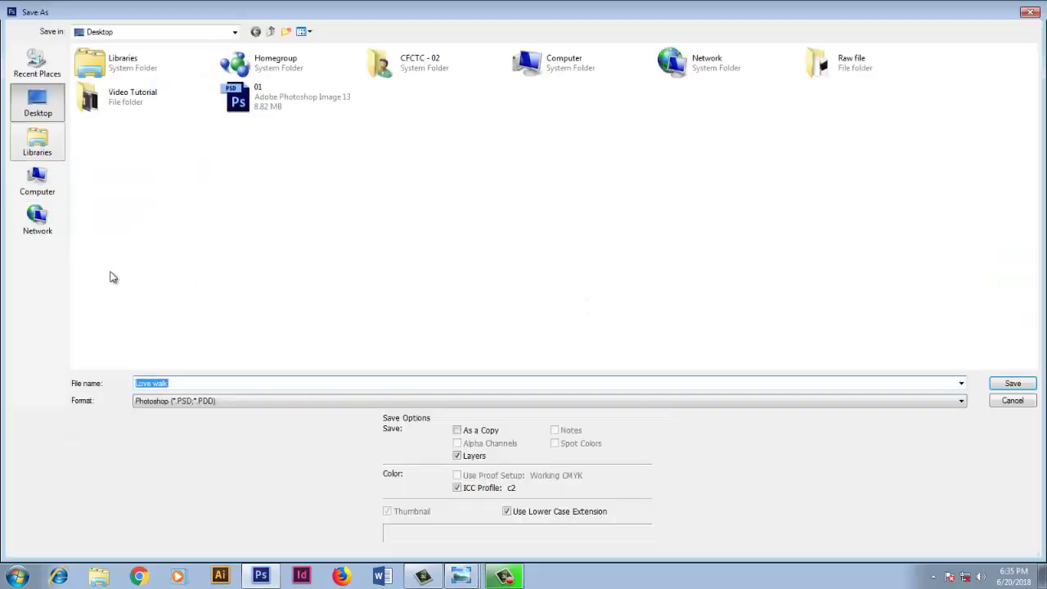
click(188, 383)
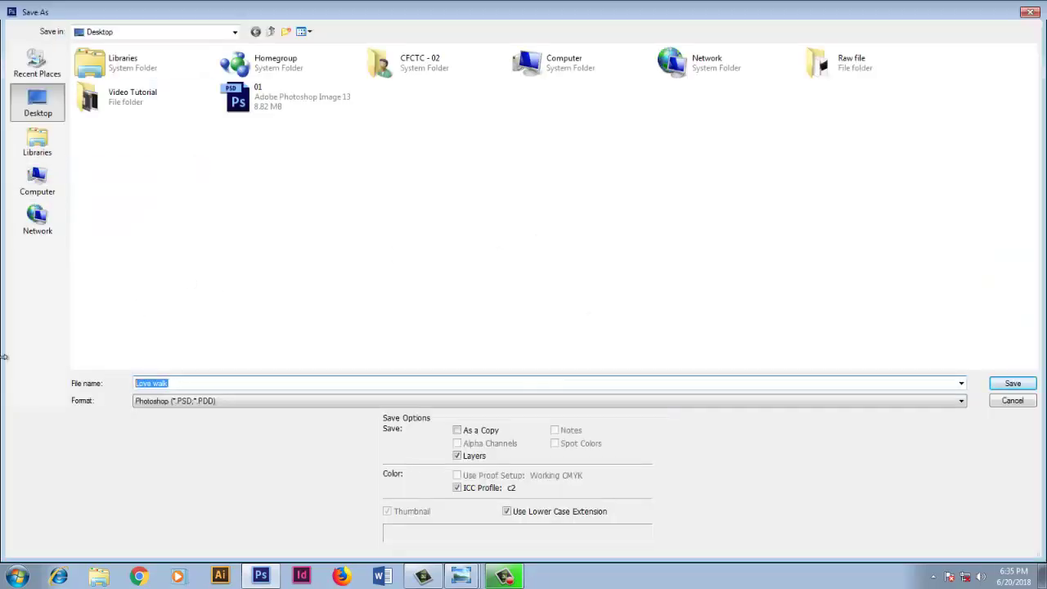
text(100)
click(1011, 384)
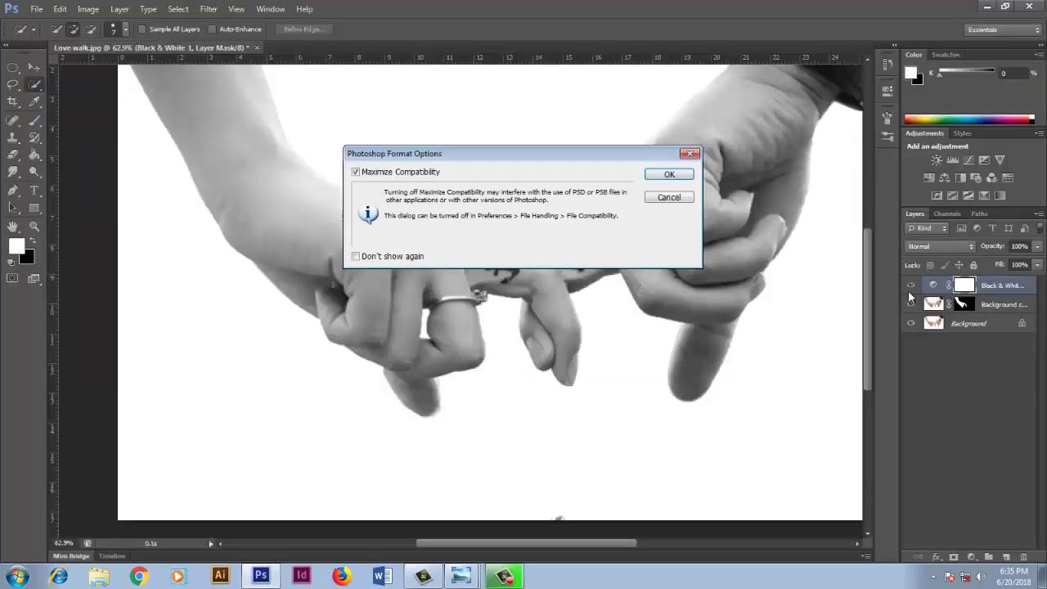
click(669, 175)
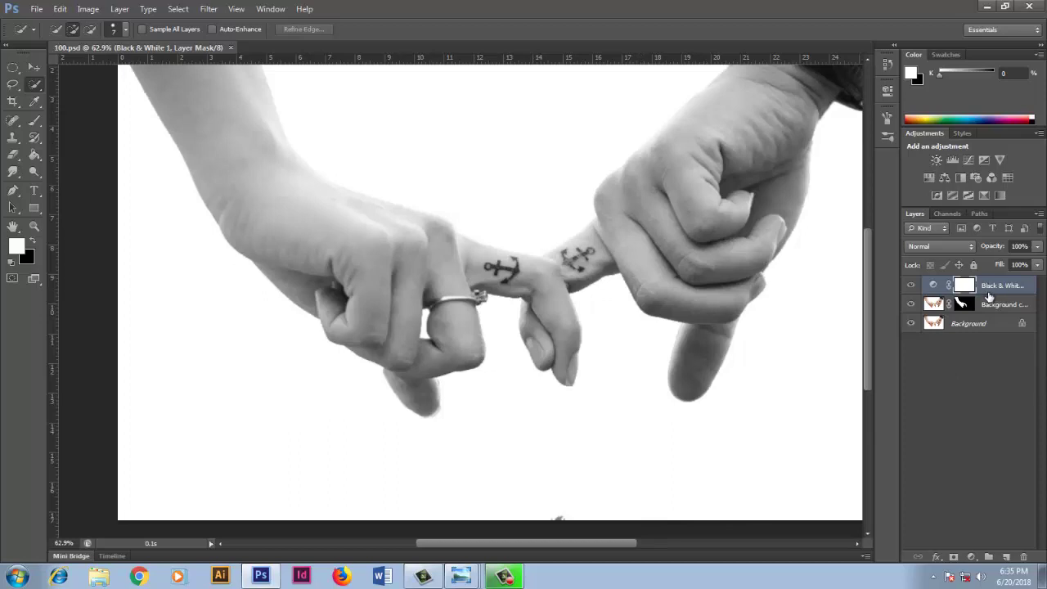
Delete the Black & White layer, select Background, and set up horizontal type in Rough Notes.
drag(988, 301, 1024, 556)
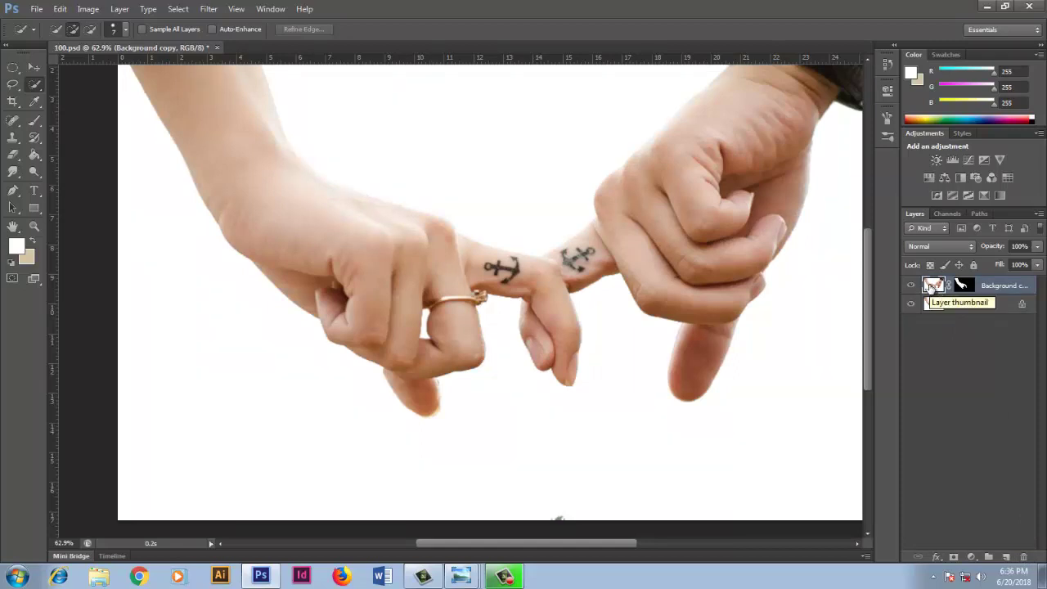
click(975, 307)
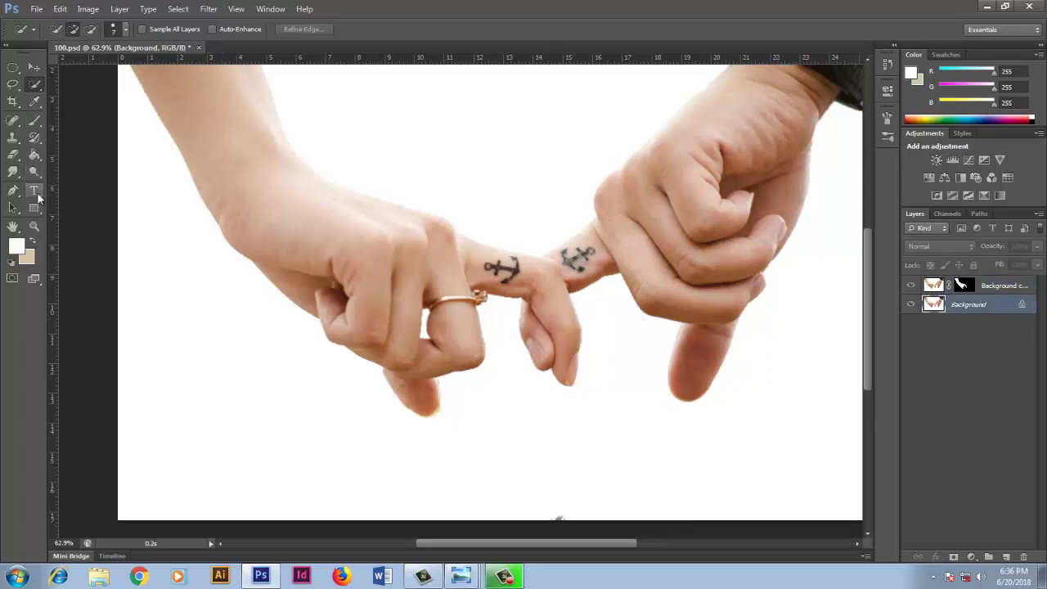
click(37, 195)
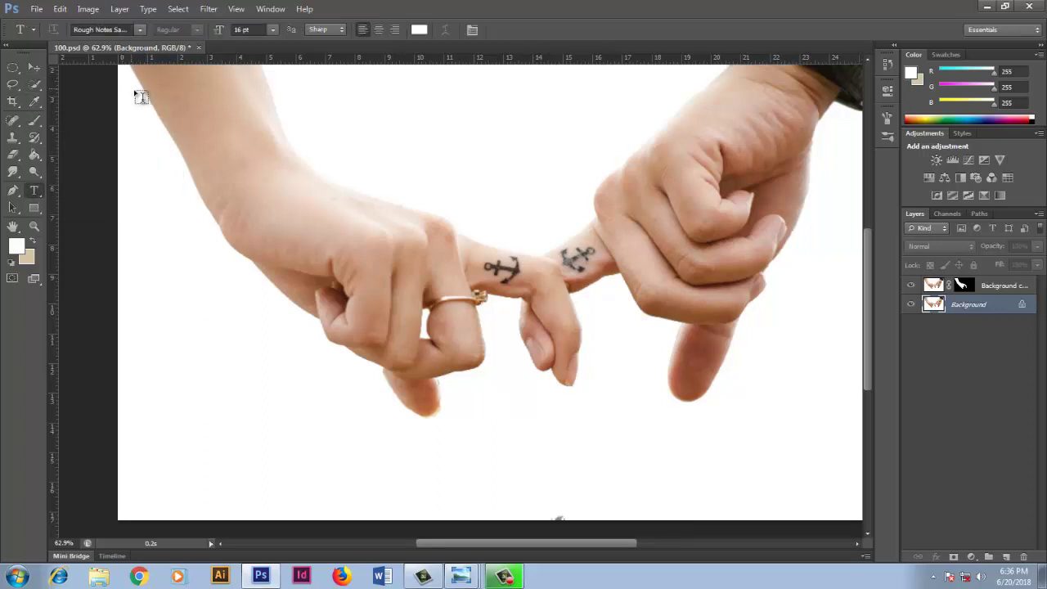
mouse_move(869, 311)
mouse_down()
mouse_move(868, 266)
mouse_move(877, 279)
mouse_up()
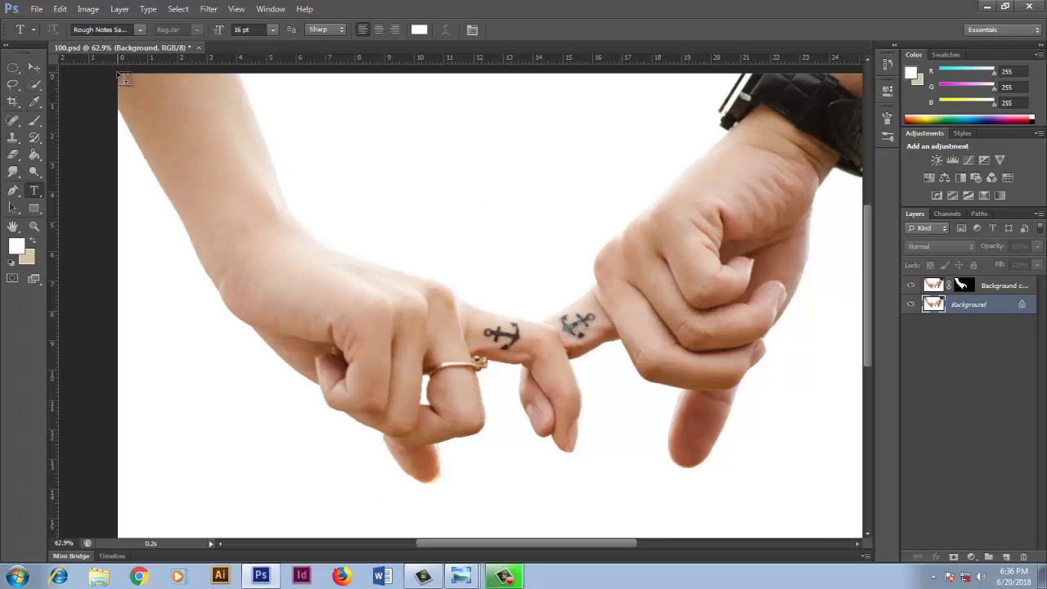
Drag a paragraph text box from the canvas's top-left to its bottom-right corner.
drag(119, 73, 729, 493)
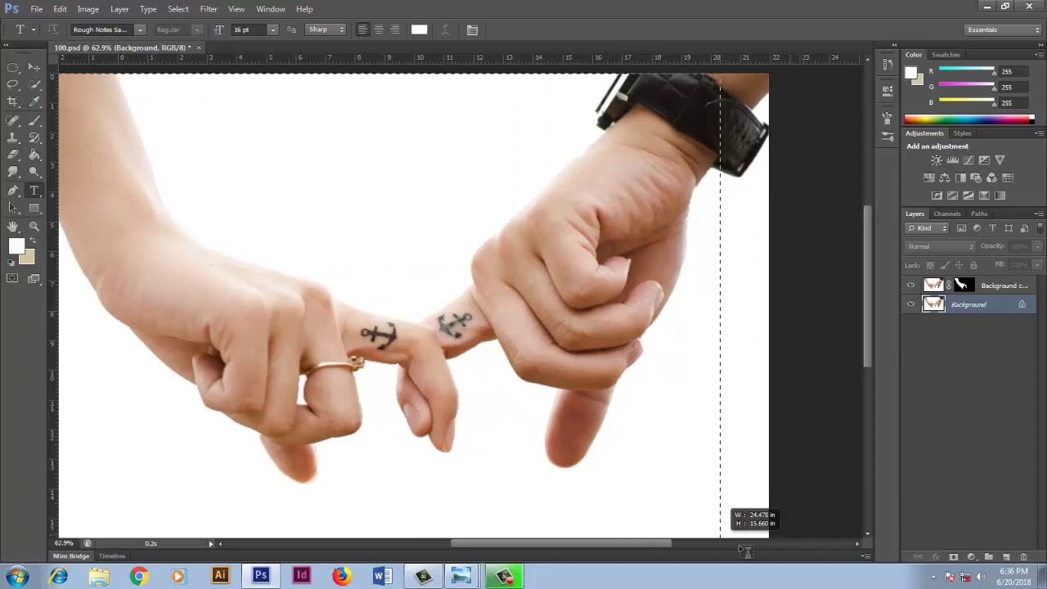
drag(729, 493, 746, 521)
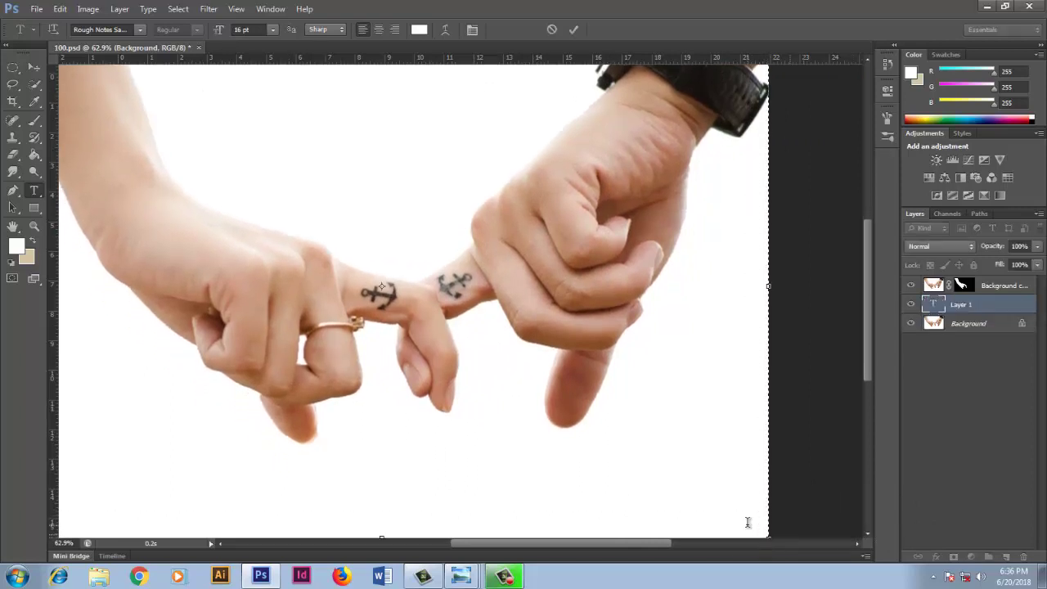
scroll(746, 522, down, 2)
scroll(458, 299, up, 2)
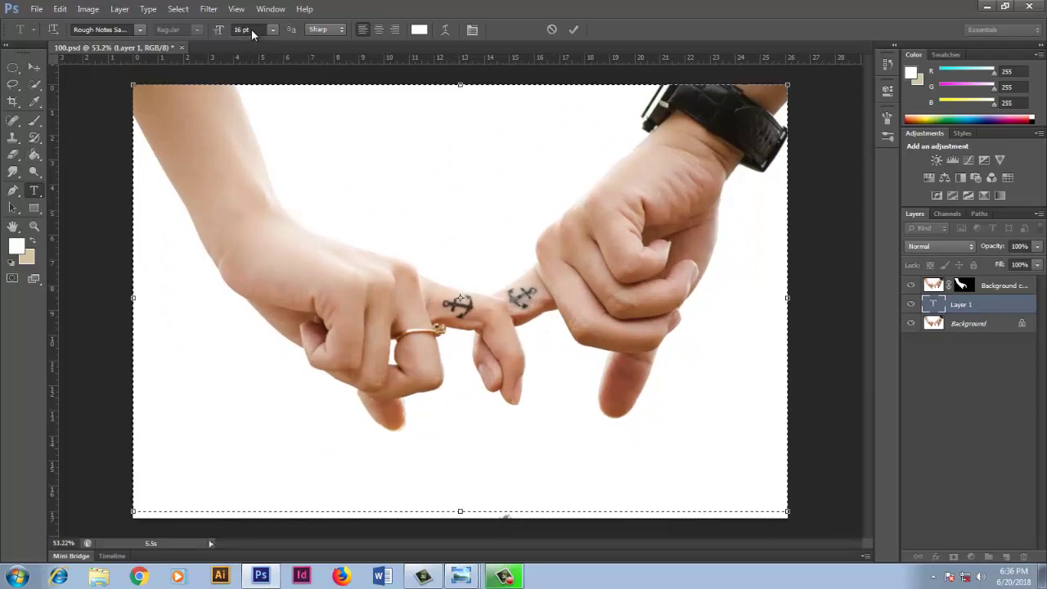
Set the text colour to black and the font size to 30 pt.
click(17, 245)
drag(323, 527, 290, 553)
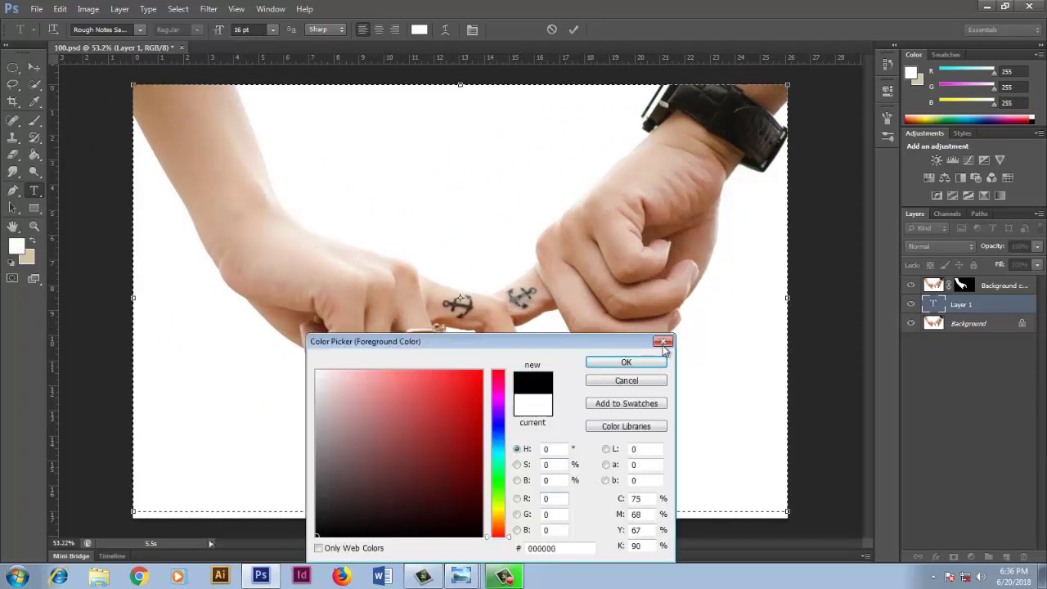
click(625, 362)
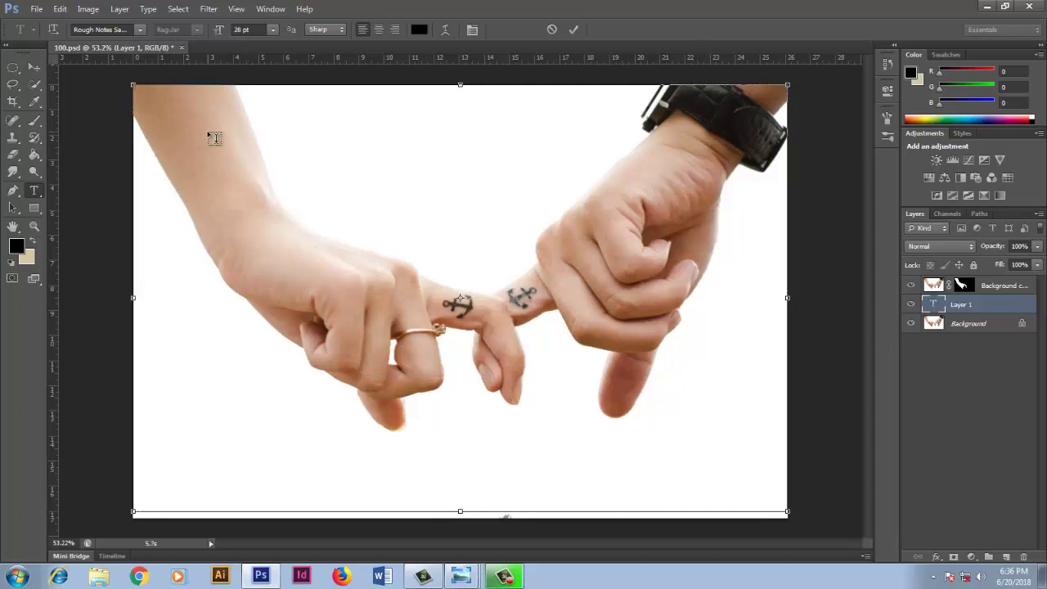
click(208, 129)
Delete the test letters 'as' so the text box is empty with the cursor placed.
text(as)
key(ctrl+a)
key(BackSpace)
key(ctrl+a)
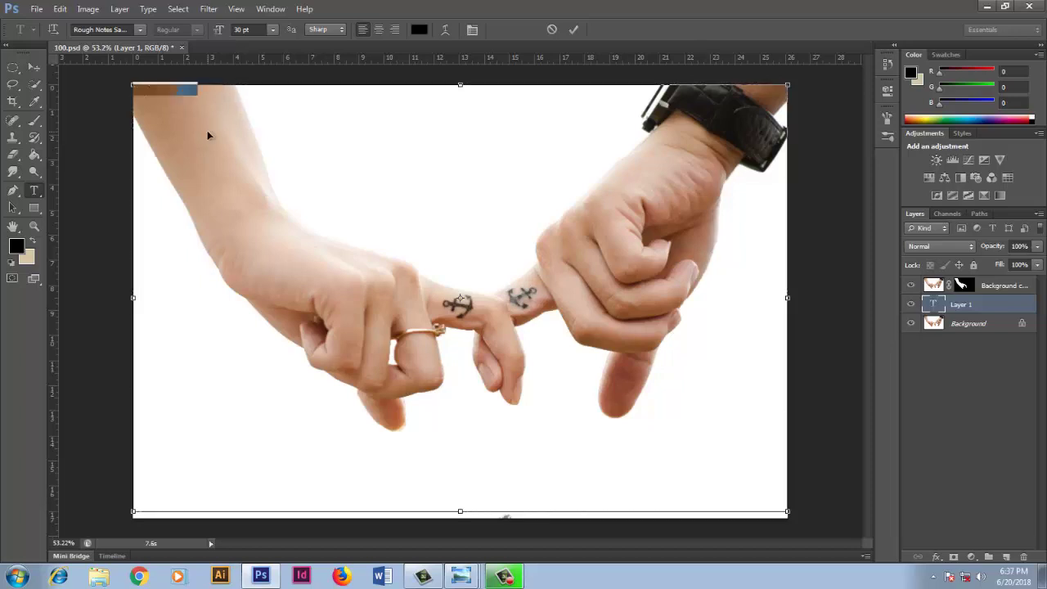
key(Right)
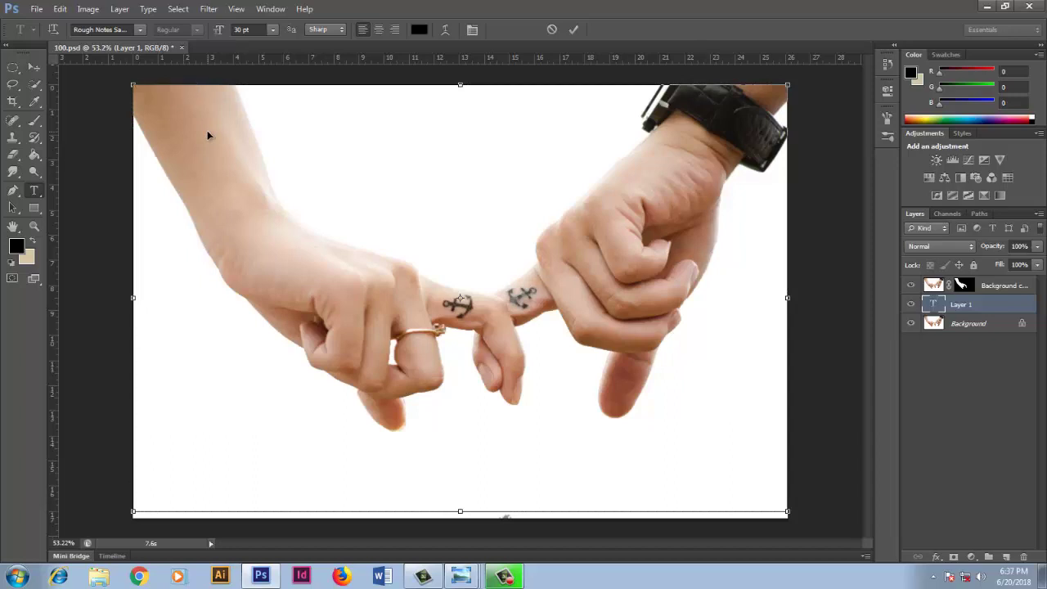
Extend the text box with repeated 'hello i miss you', then select all and paste to fill the canvas.
click(207, 131)
text(is you hello i miss you)
text( hello i miss you hello i miss you hello i miss you hello i miss you hello i miss you hello i miss you)
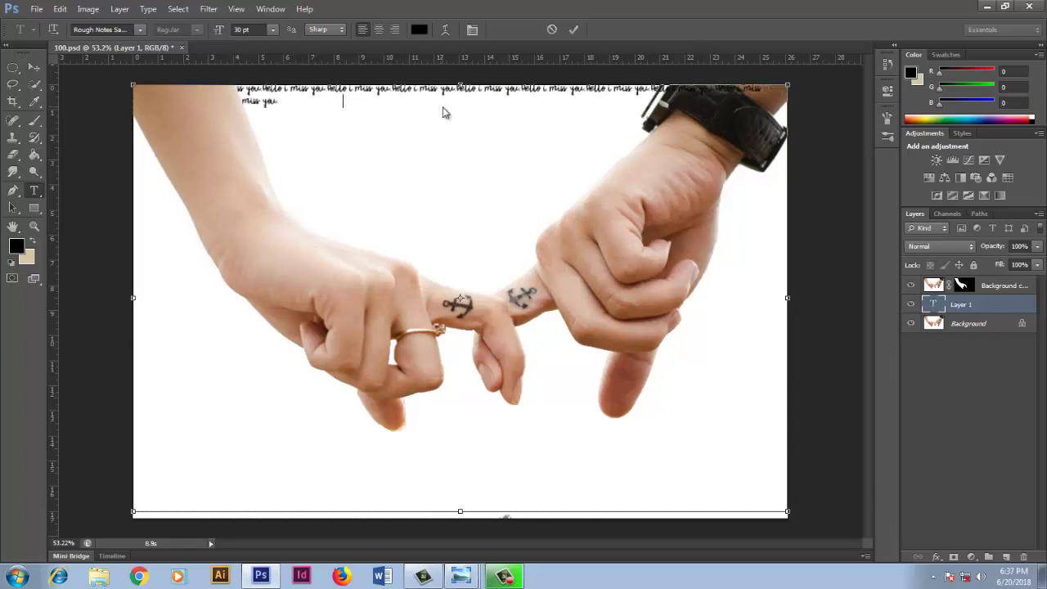
text( hello i miss you hello i miss you hello i miss you hello i miss you hello i miss you hello i miss you hello i miss you)
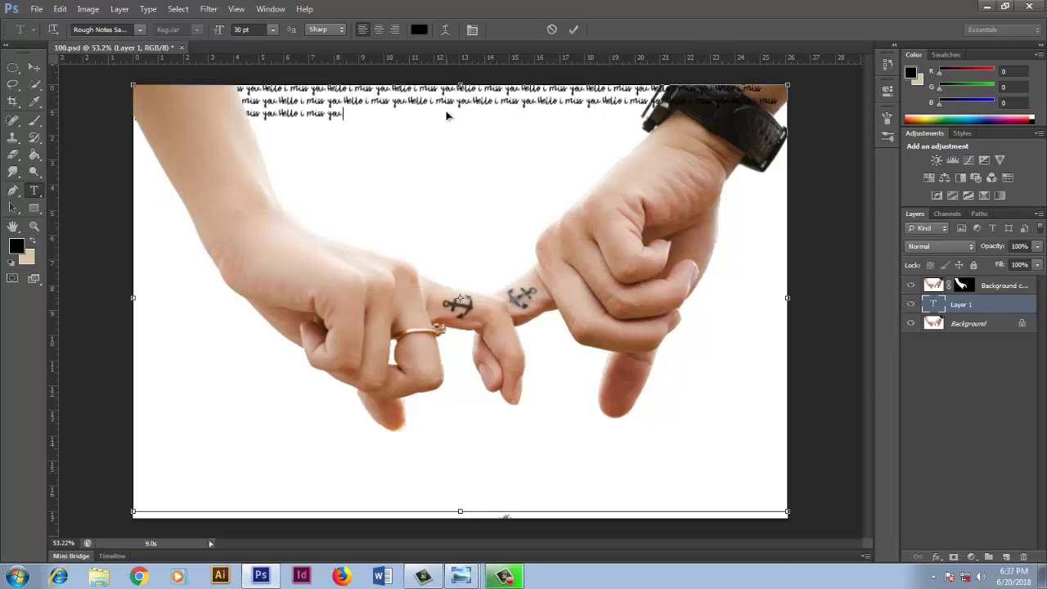
text( hello i miss you hello i miss you hello i miss you hello i miss you hello i miss you hello i miss you hello i miss you hello i miss you hello i miss you)
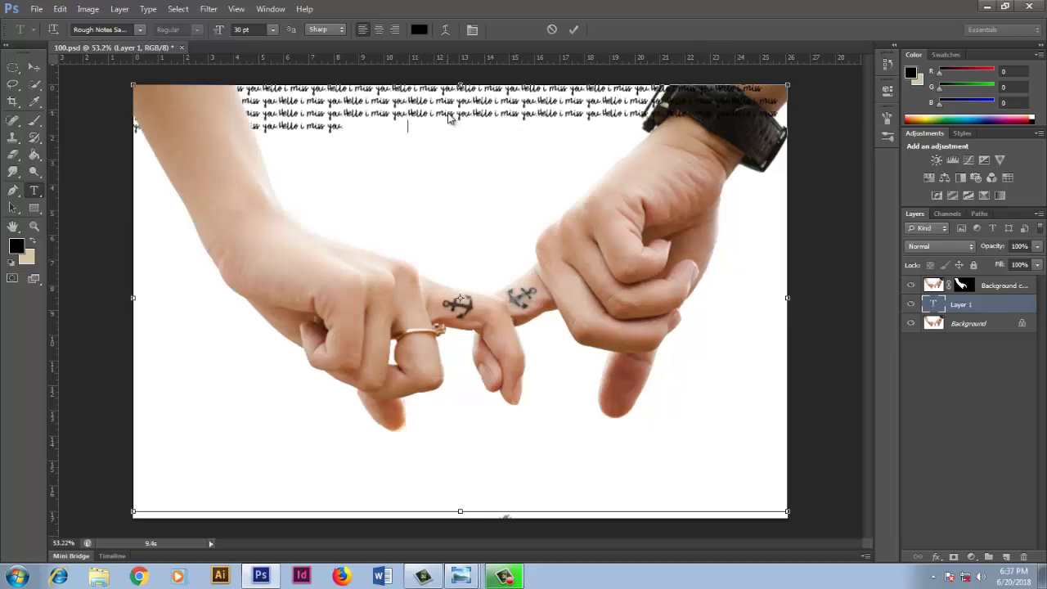
text( hello i miss you hello i miss you hello i miss you hello i miss you hello i miss you hello i miss you hello i miss you hello i miss)
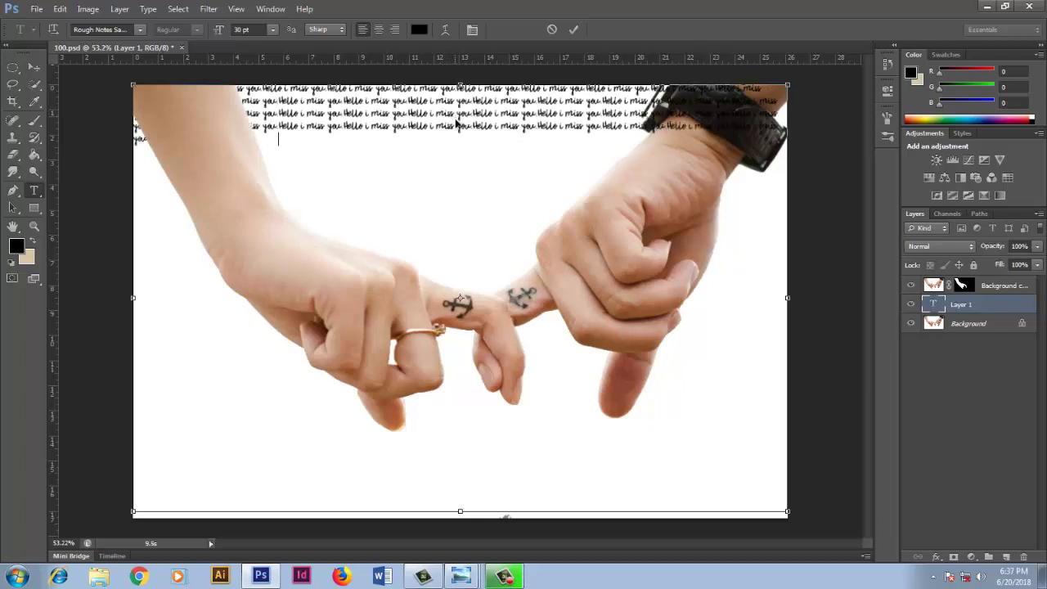
text( you hello i miss you hello i miss you hello i miss you hello i miss you)
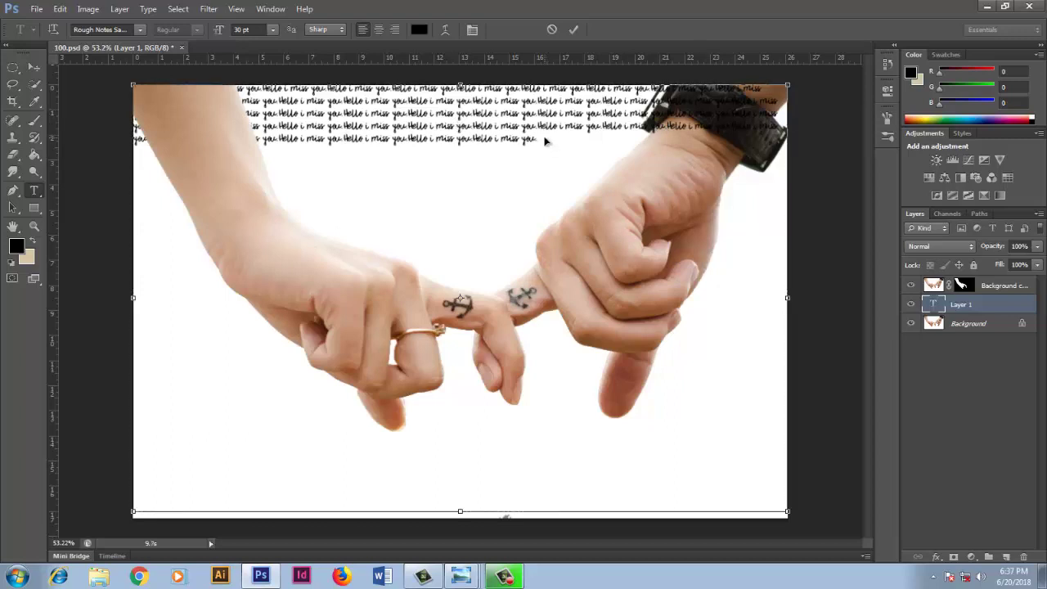
text( hello i miss you hello i miss you hello i miss you hello i miss you)
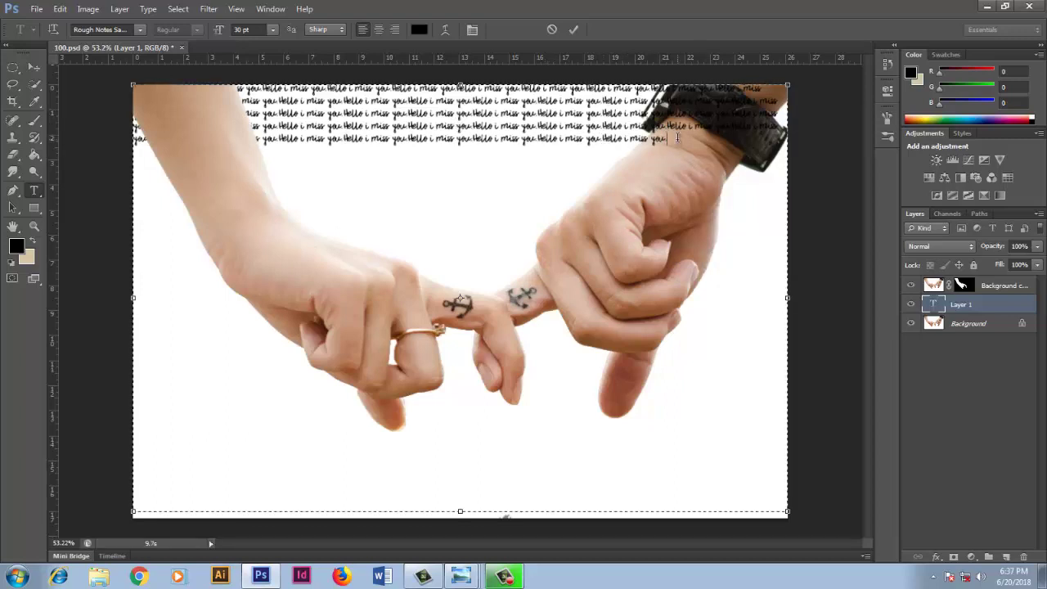
drag(677, 137, 202, 41)
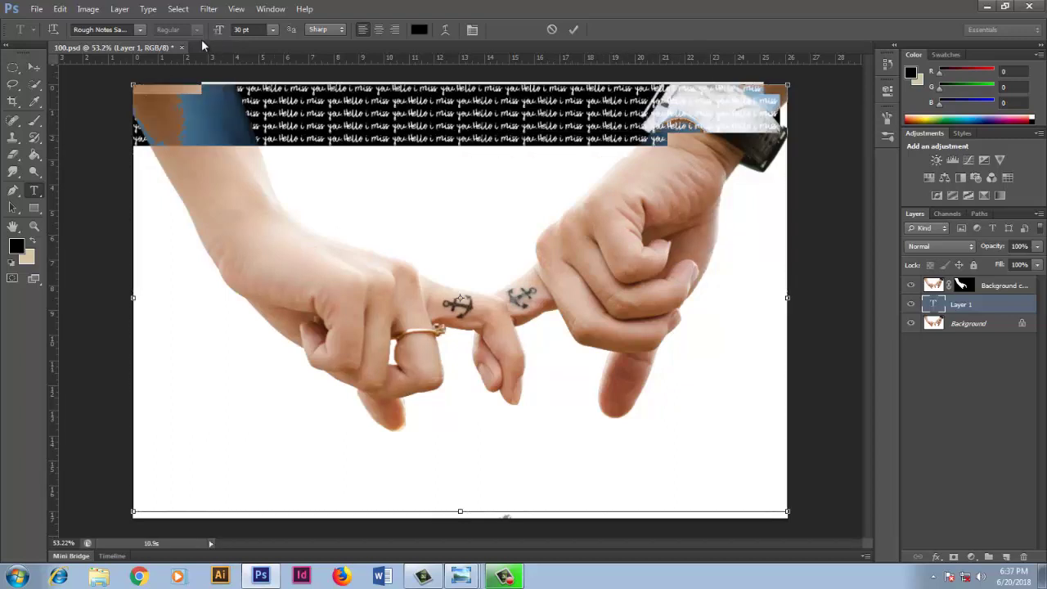
key(ctrl+a)
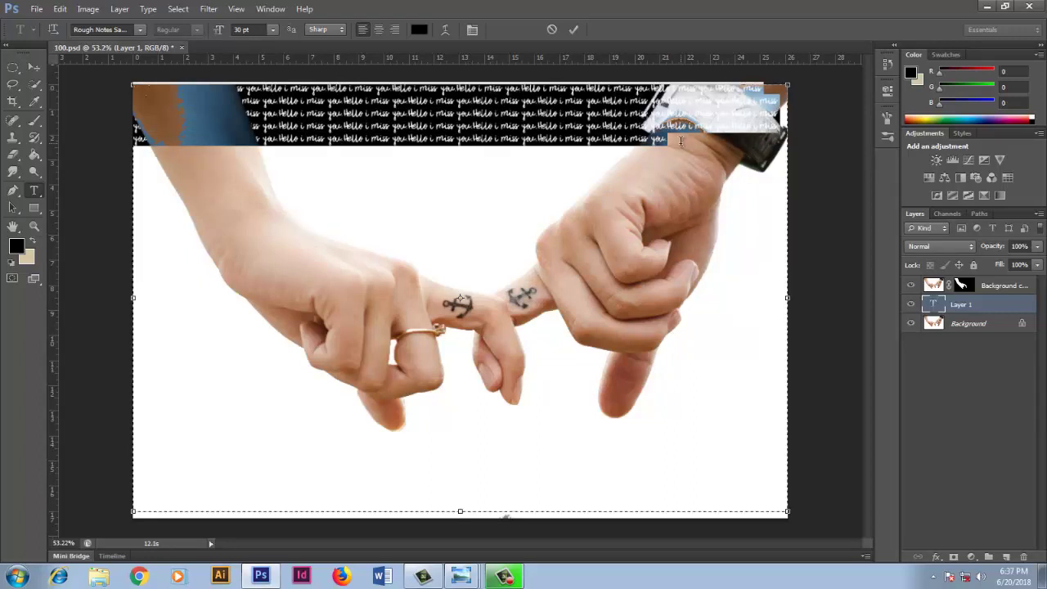
key(ctrl+v)
key(ctrl+v)
key(ctrl+v)
key(ctrl+v)
key(ctrl+v)
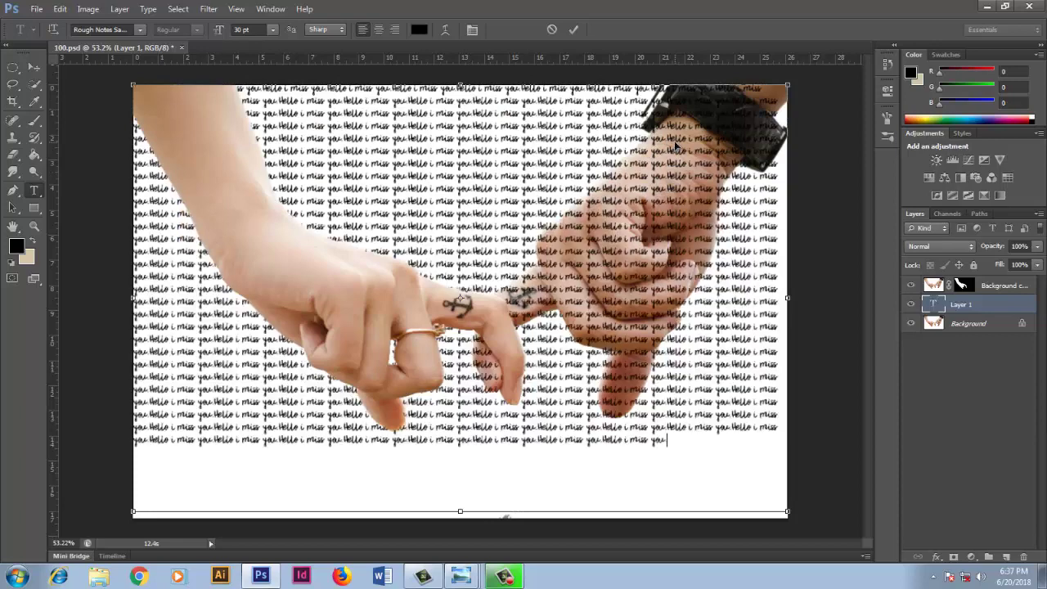
key(ctrl+v)
key(ctrl+v)
key(ctrl+v)
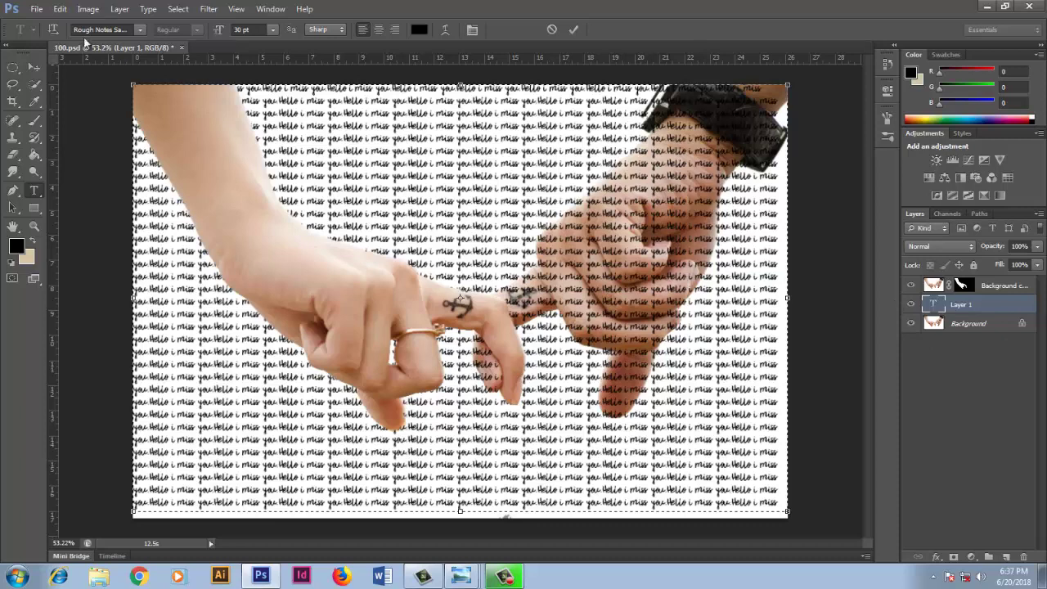
Commit the text, nudge it slightly down, and unlock the Background photo as Layer 0.
click(34, 72)
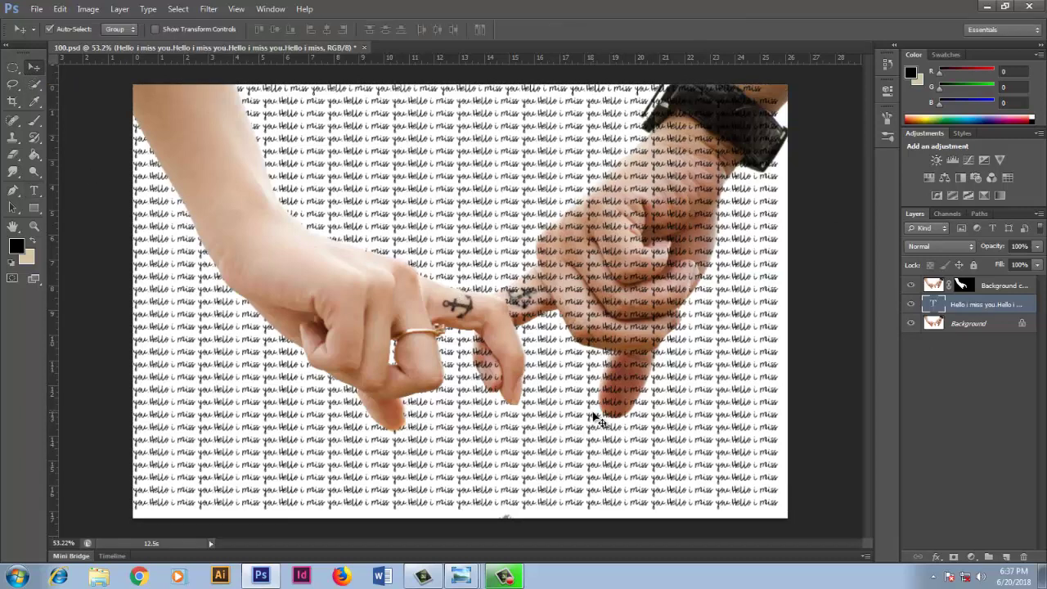
drag(595, 416, 595, 422)
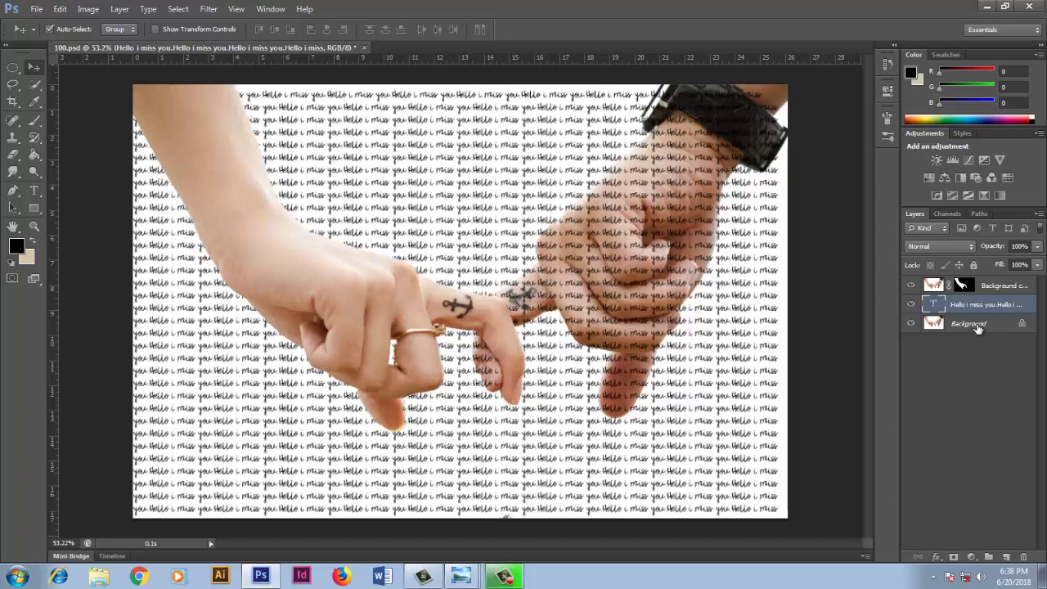
double_click(1019, 327)
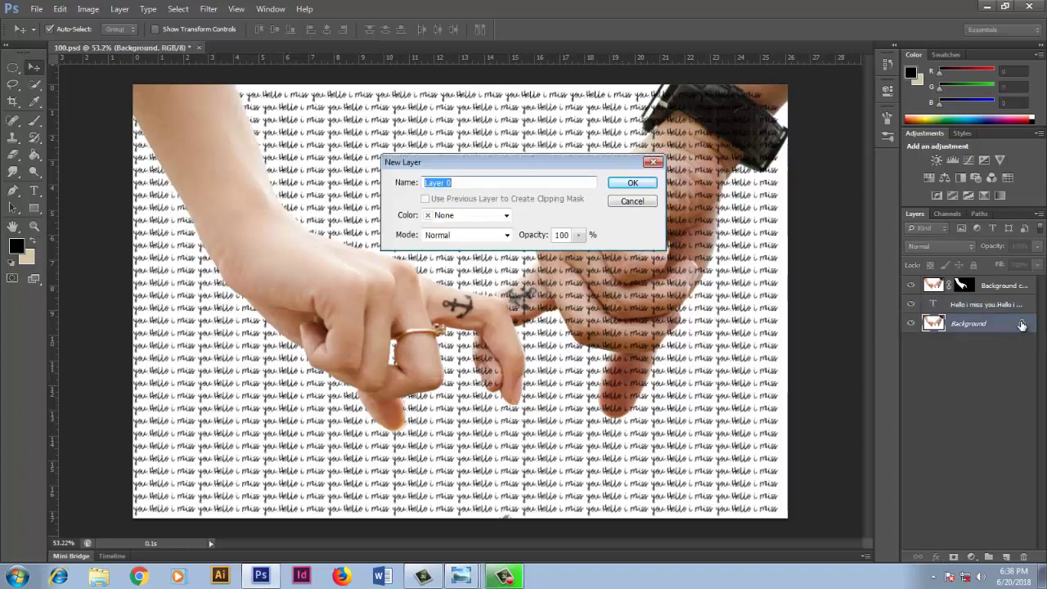
click(632, 184)
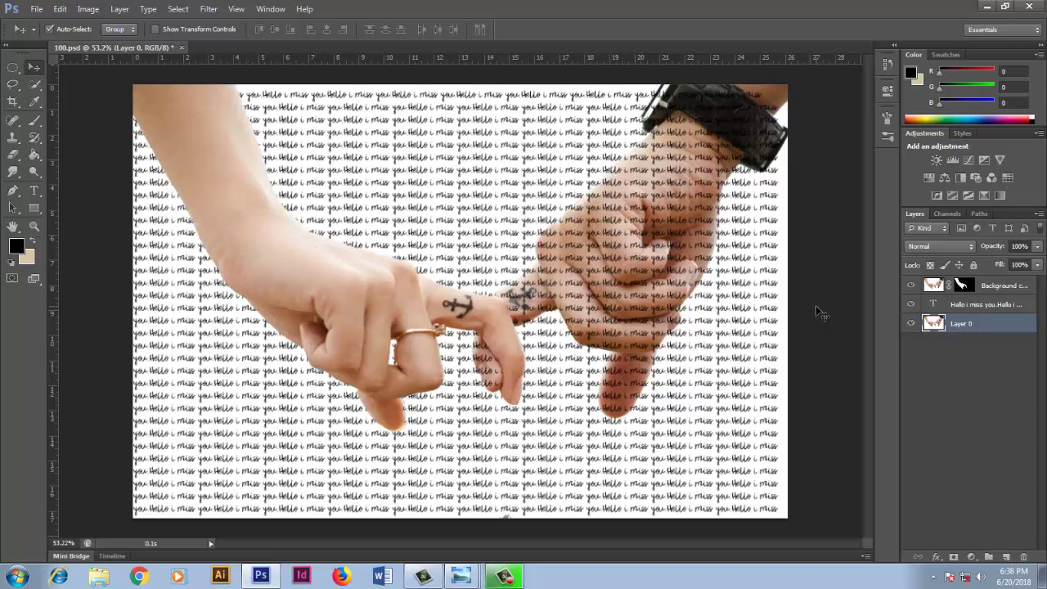
Add Layer 1 beneath Layer 0 and fill it with sampled white using the Paint Bucket.
click(1006, 556)
drag(977, 327, 977, 352)
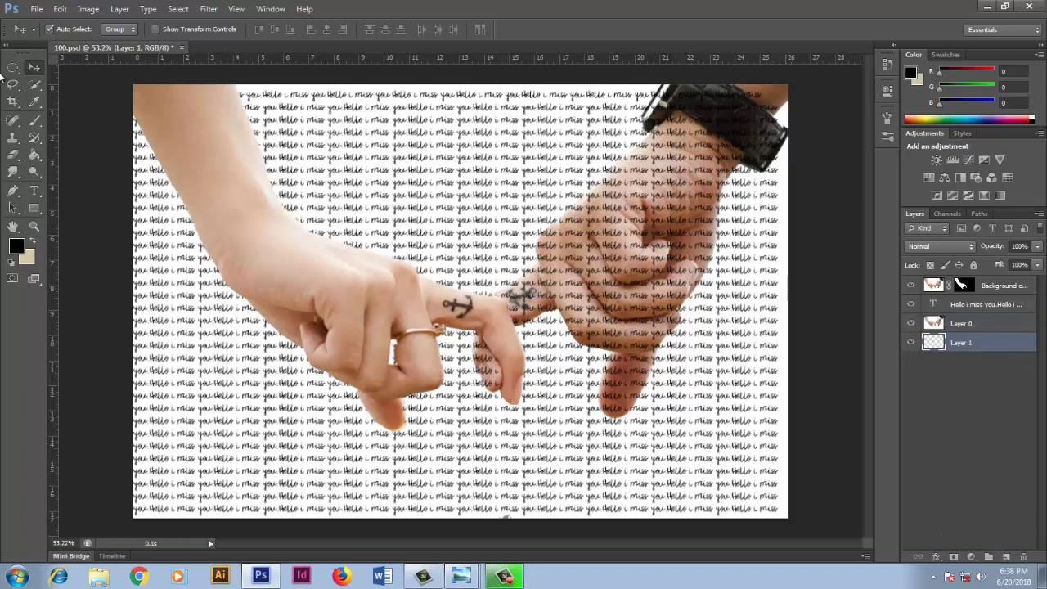
click(34, 101)
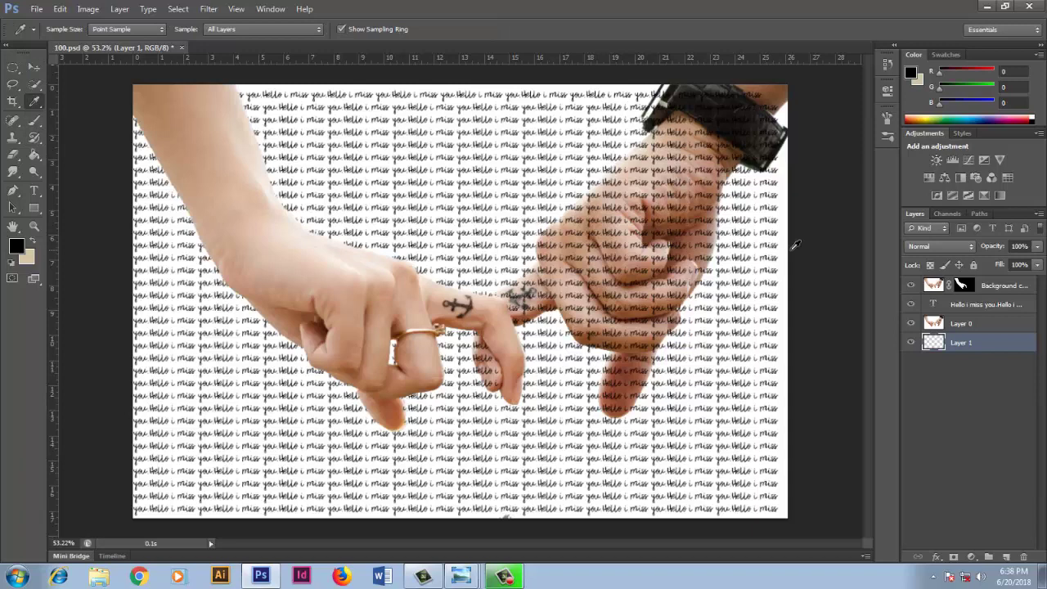
click(785, 247)
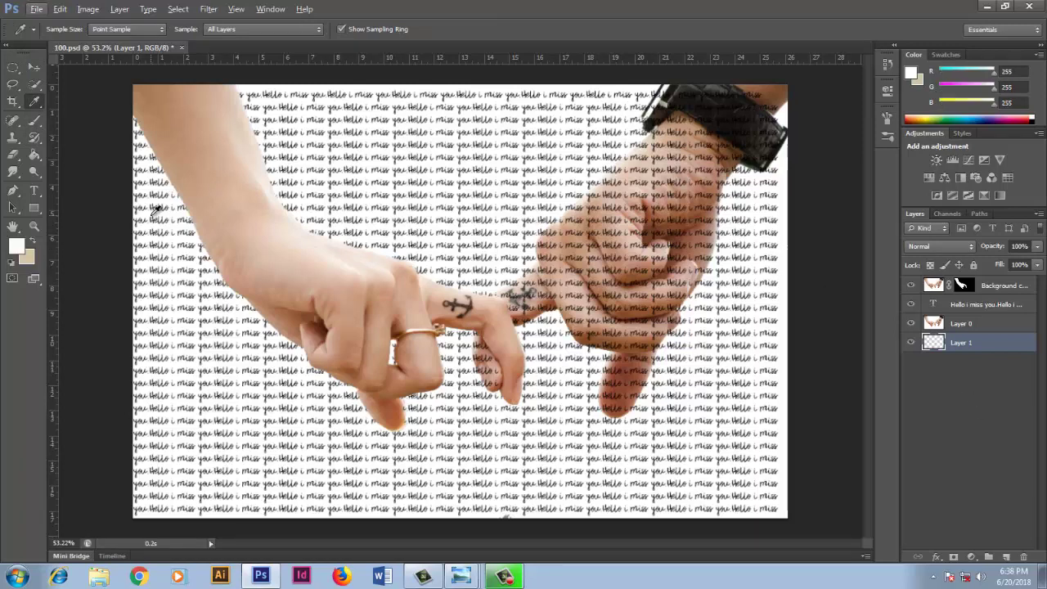
click(34, 156)
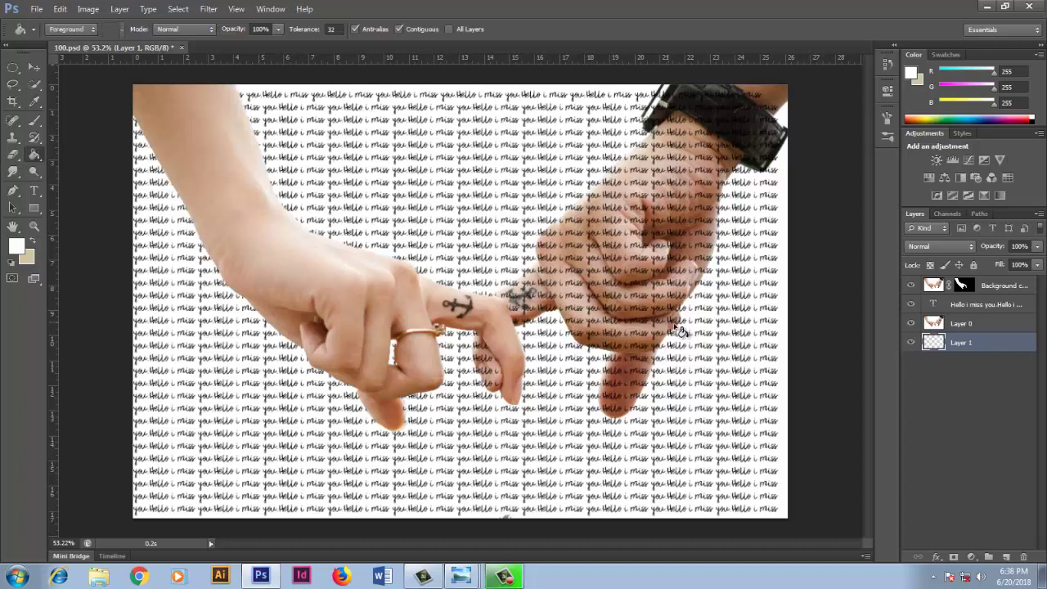
click(786, 335)
click(33, 68)
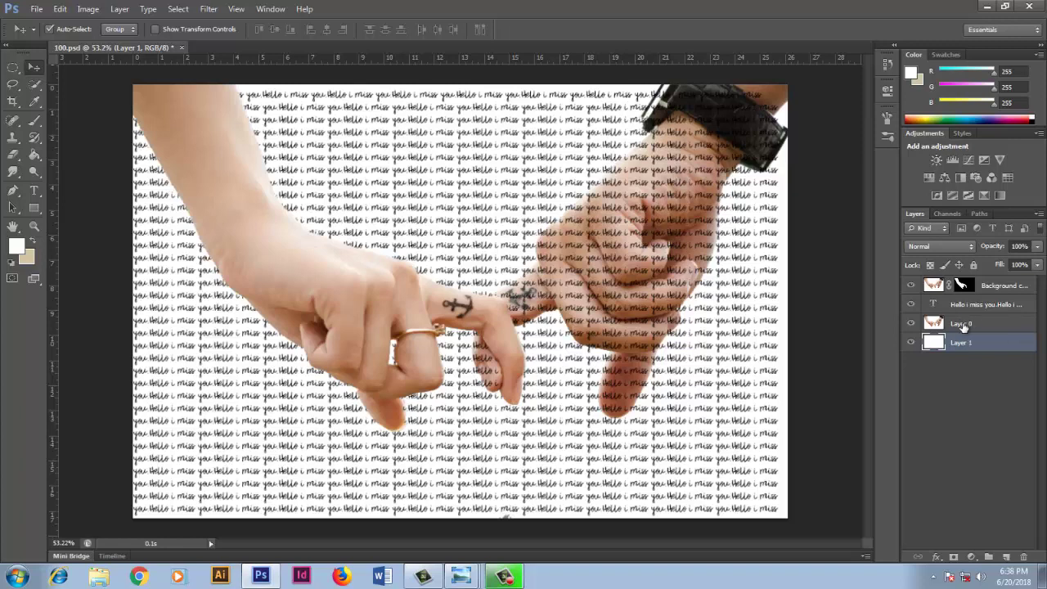
Rasterize the text layer and apply Filter > Distort > Displace using 100.psd as the displacement map.
click(964, 324)
click(973, 304)
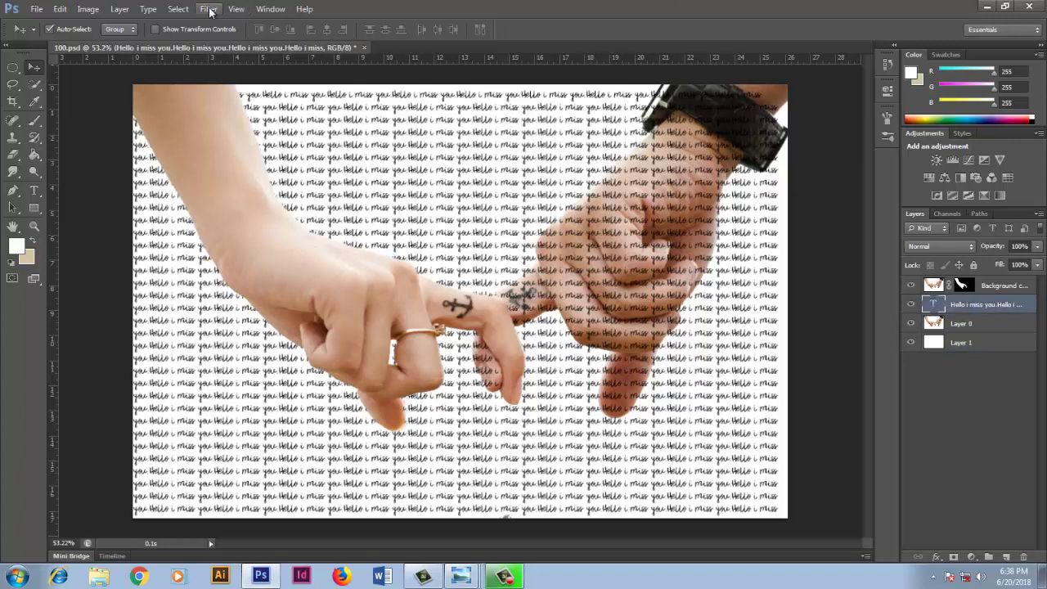
click(208, 10)
mouse_move(219, 153)
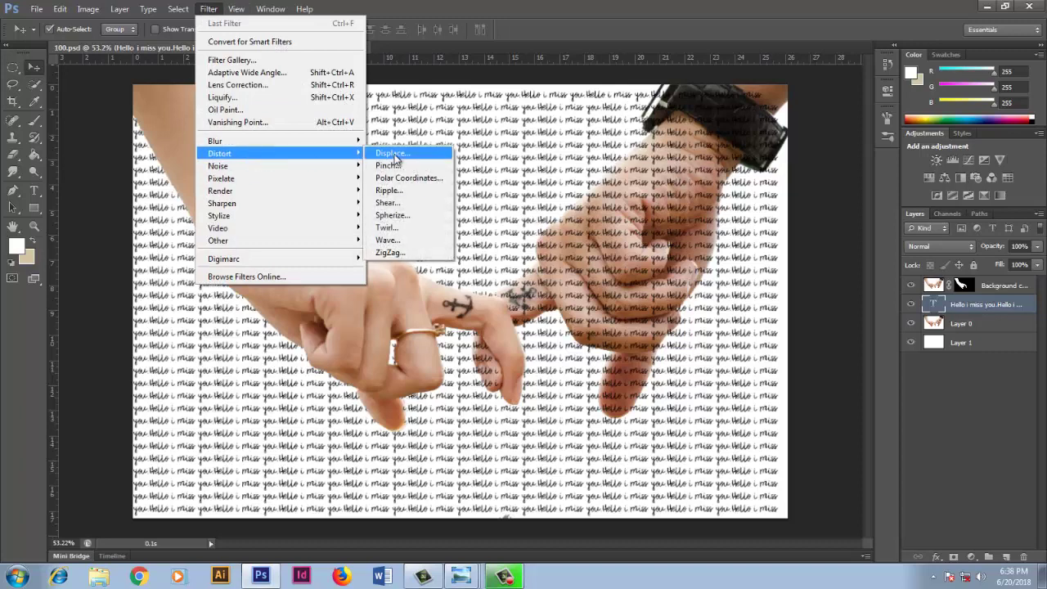
click(394, 156)
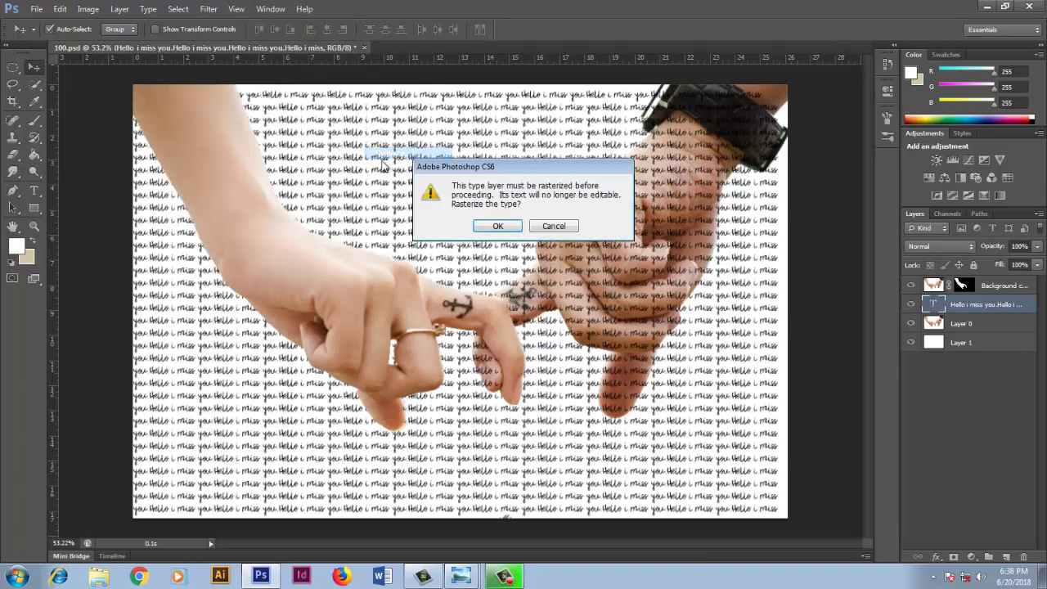
click(488, 230)
click(571, 173)
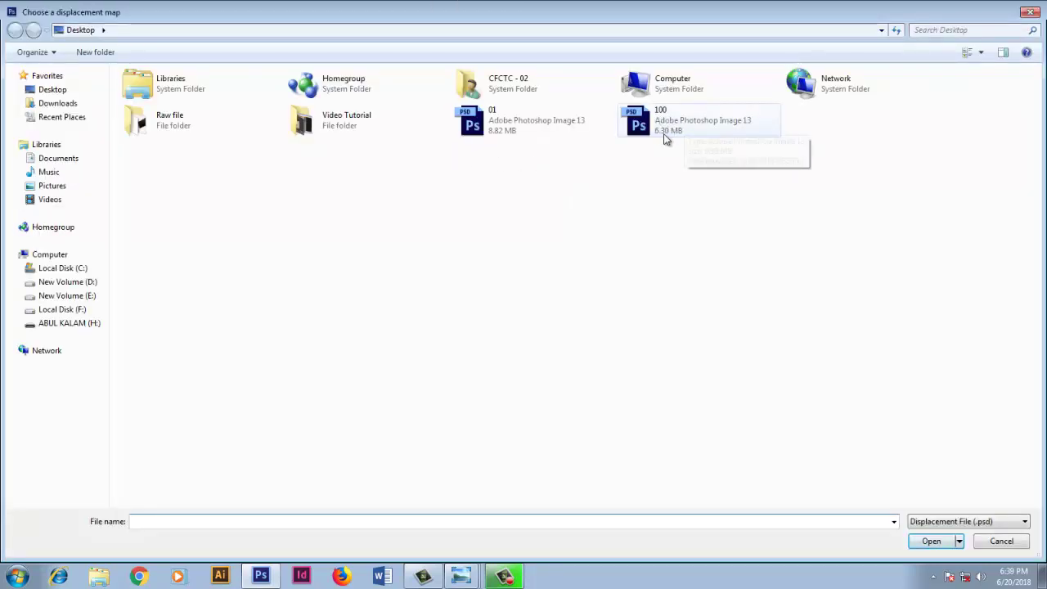
click(663, 134)
double_click(664, 135)
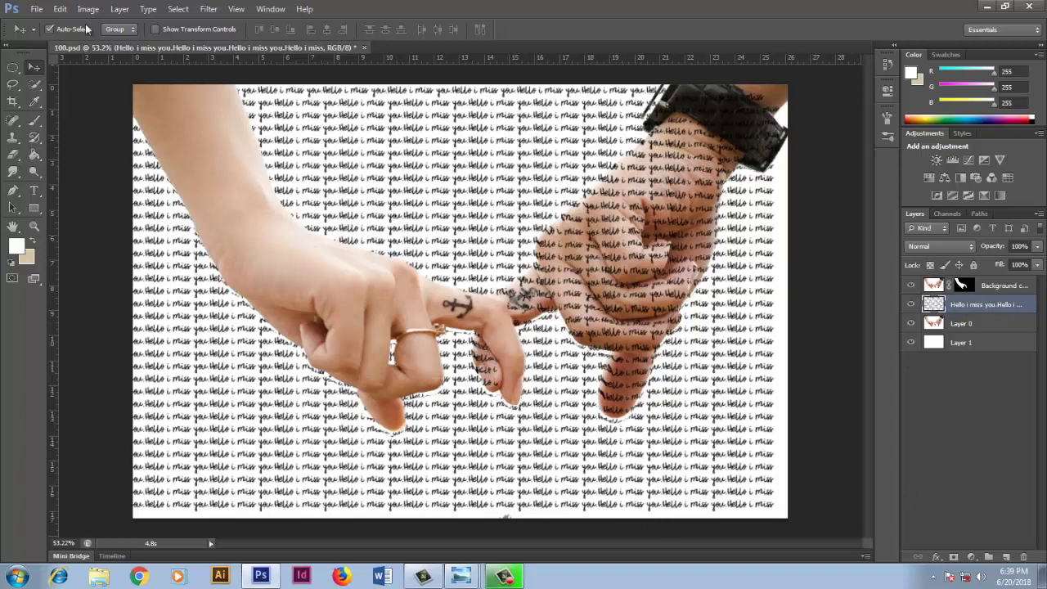
Set the hands photo Layer 0 opacity to 72%.
click(963, 327)
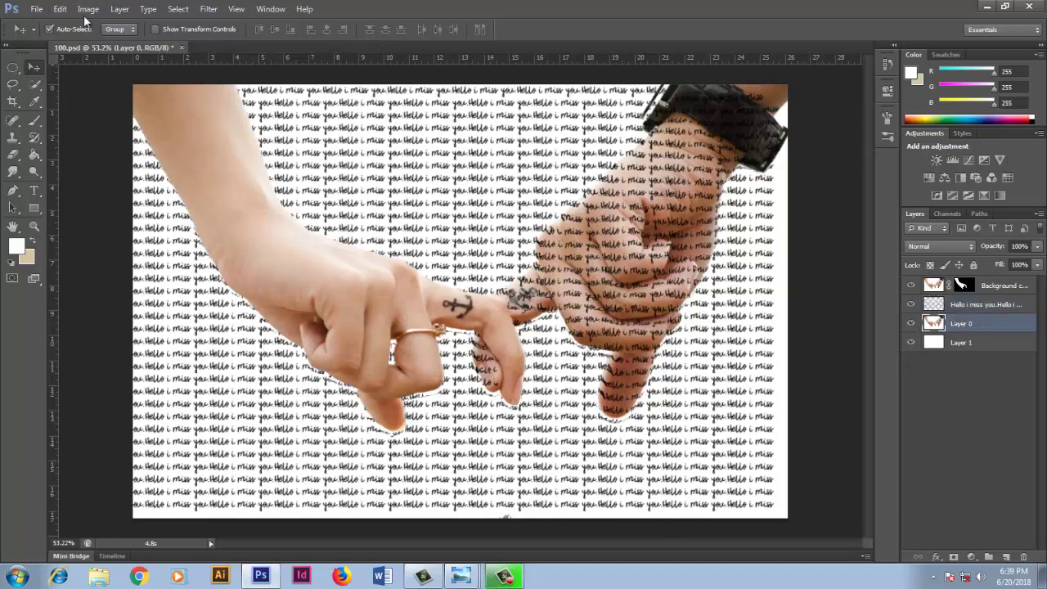
click(88, 9)
click(1039, 247)
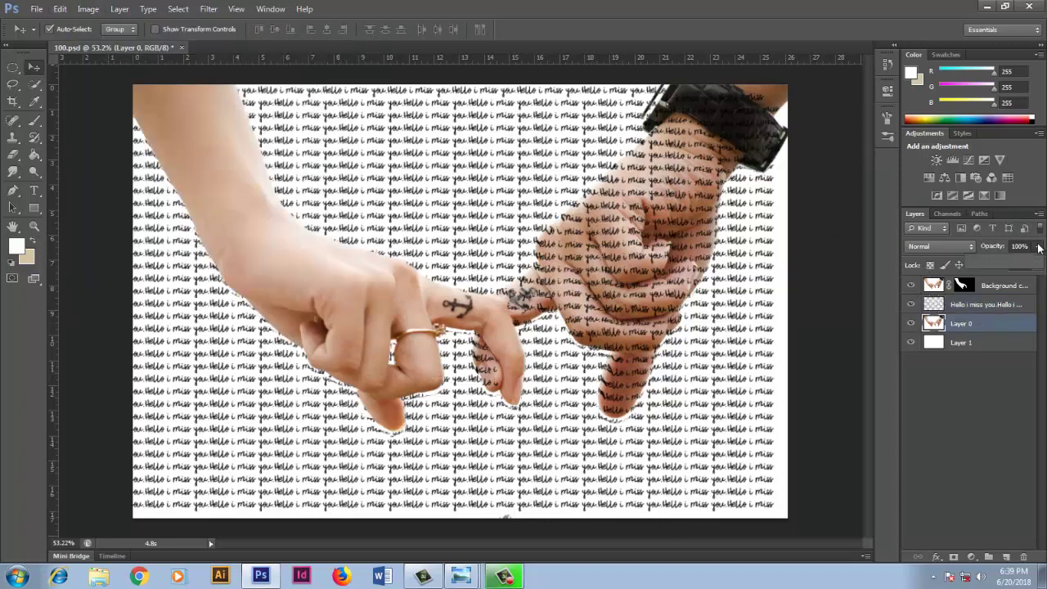
drag(1038, 247, 1036, 264)
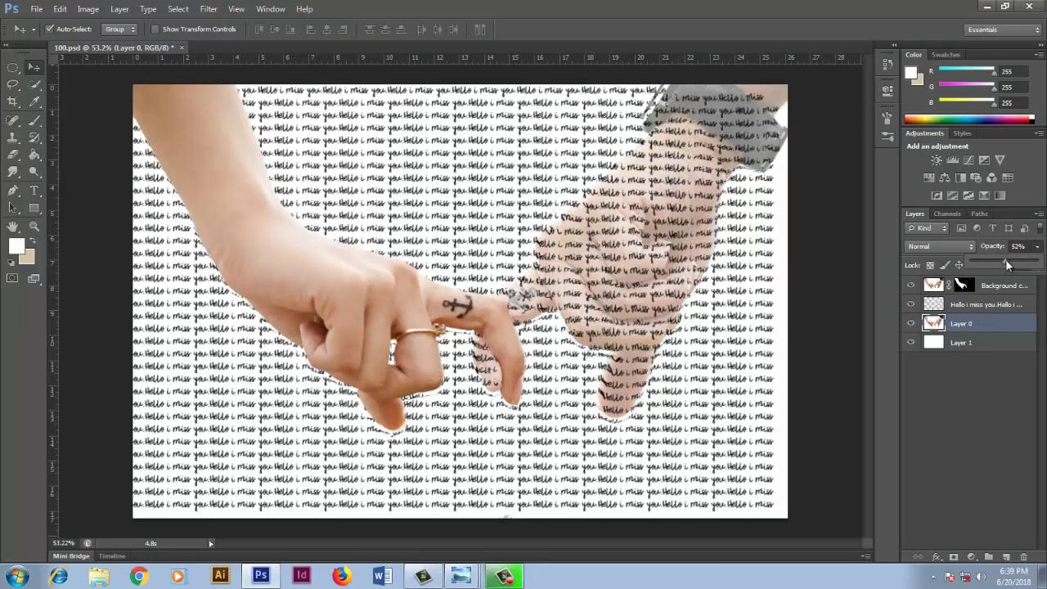
drag(1005, 260, 1014, 260)
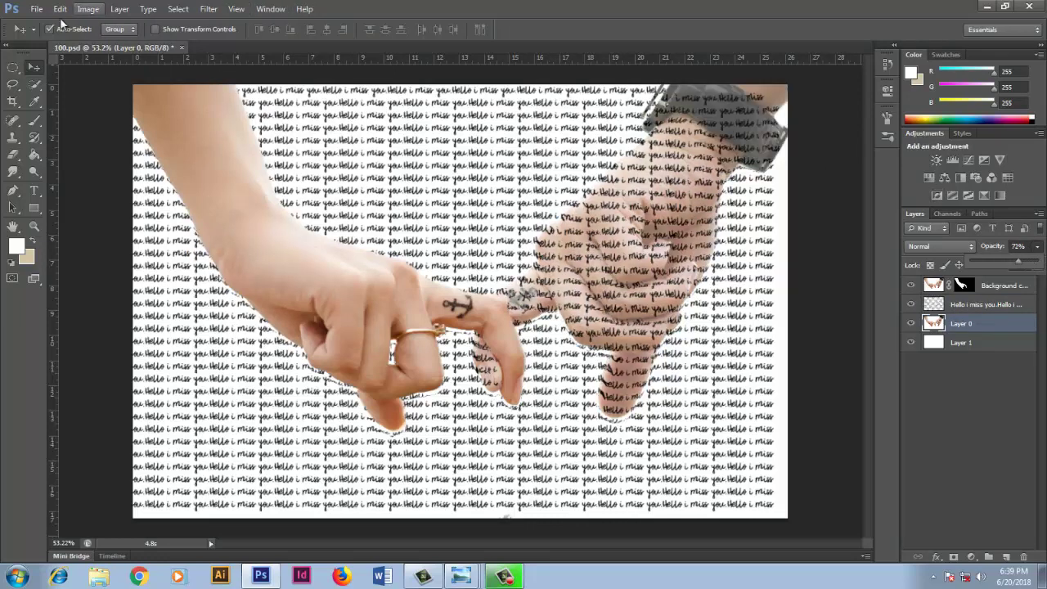
Shift Layer 0's midtones toward red with Color Balance, Cyan–Red +22.
click(87, 10)
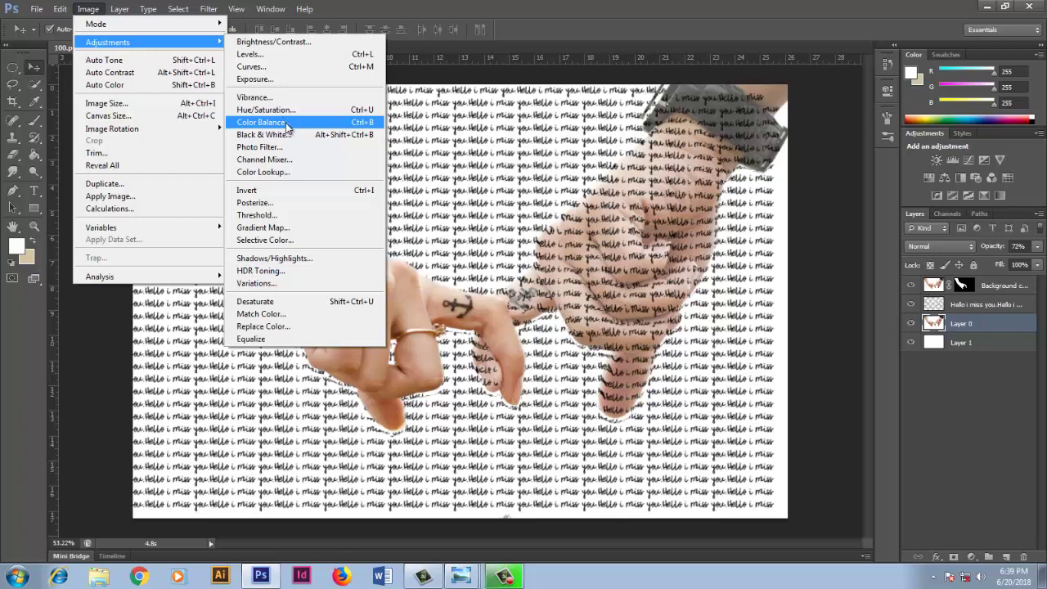
click(287, 127)
drag(507, 142, 262, 114)
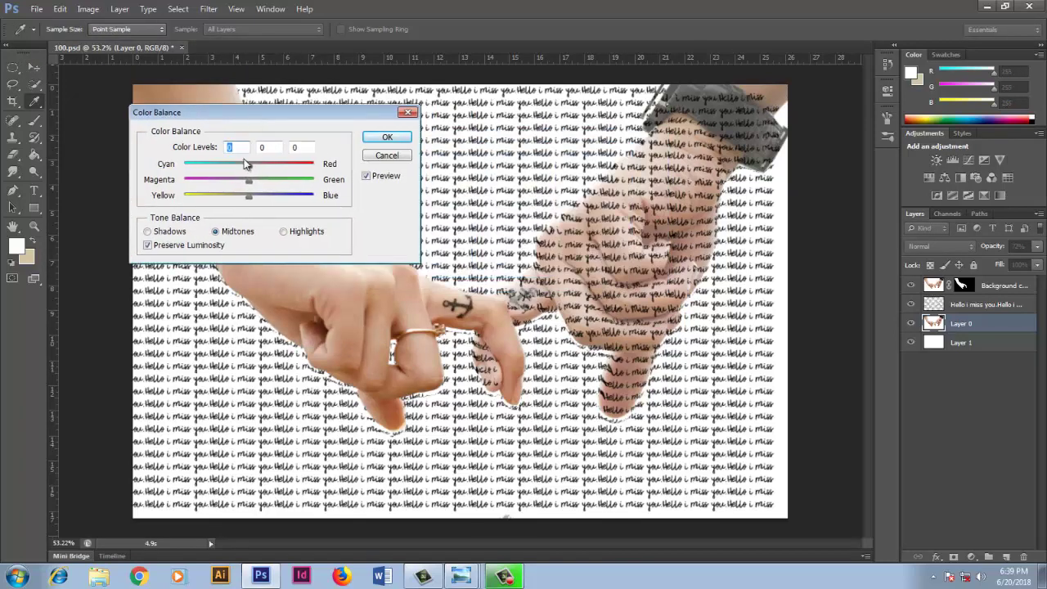
mouse_move(249, 164)
mouse_down()
mouse_move(261, 166)
mouse_move(233, 188)
mouse_move(267, 197)
mouse_move(231, 197)
mouse_up()
Confirm Color Balance, then convert Layer 0 to black and white with tweaked Reds, Yellows and Greens.
click(387, 137)
key(v)
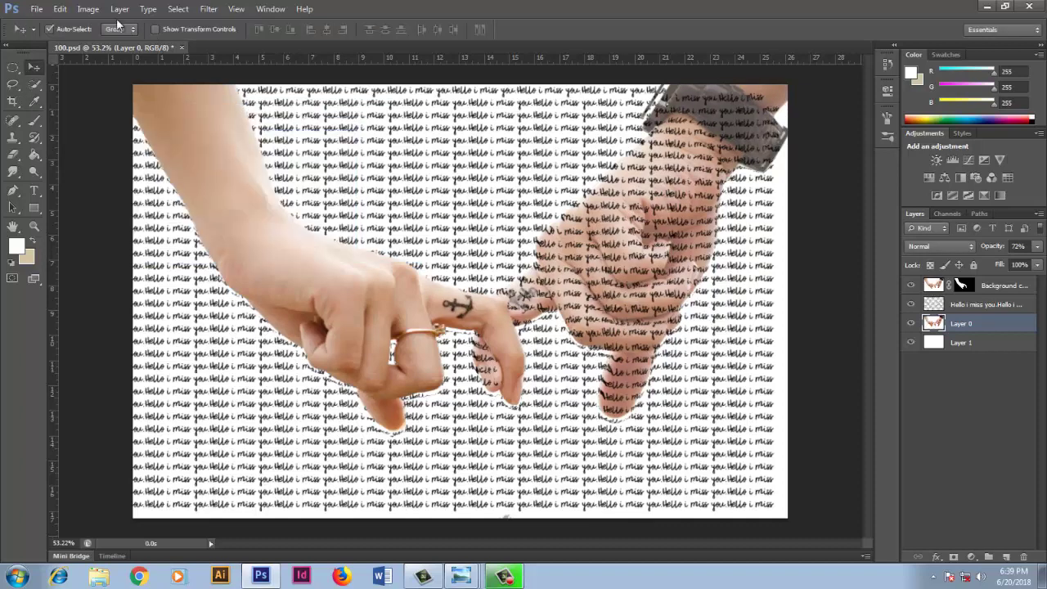
click(89, 10)
mouse_move(107, 42)
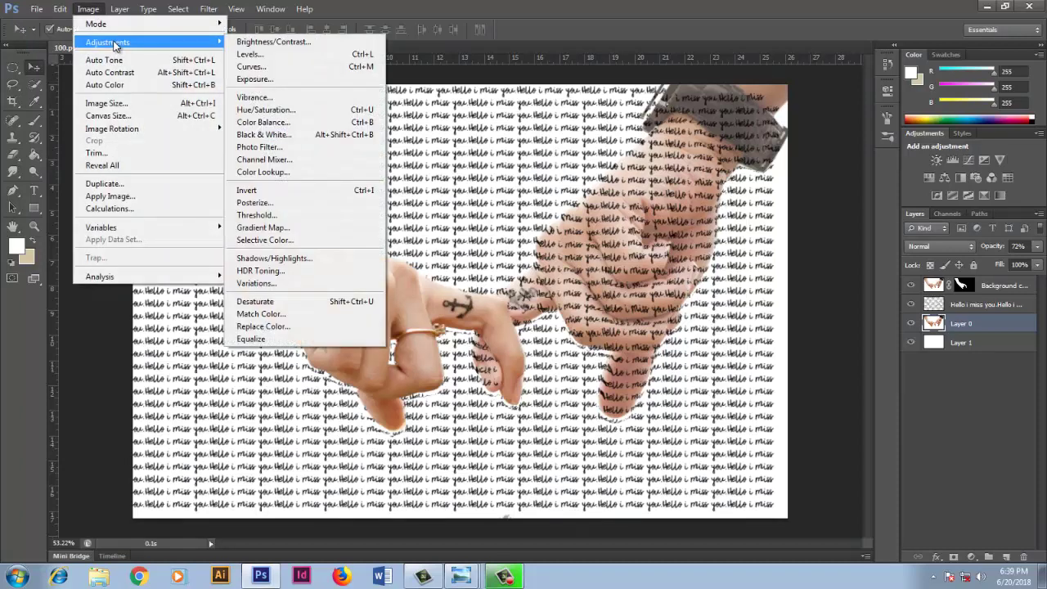
click(295, 135)
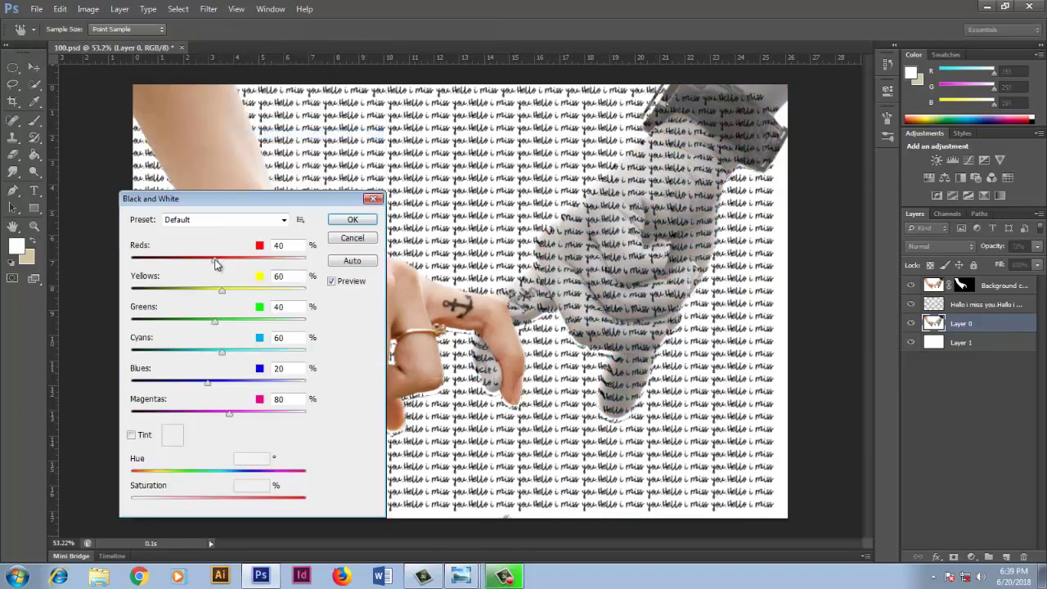
mouse_move(216, 263)
mouse_down()
mouse_move(234, 264)
mouse_move(210, 263)
mouse_move(219, 263)
mouse_up()
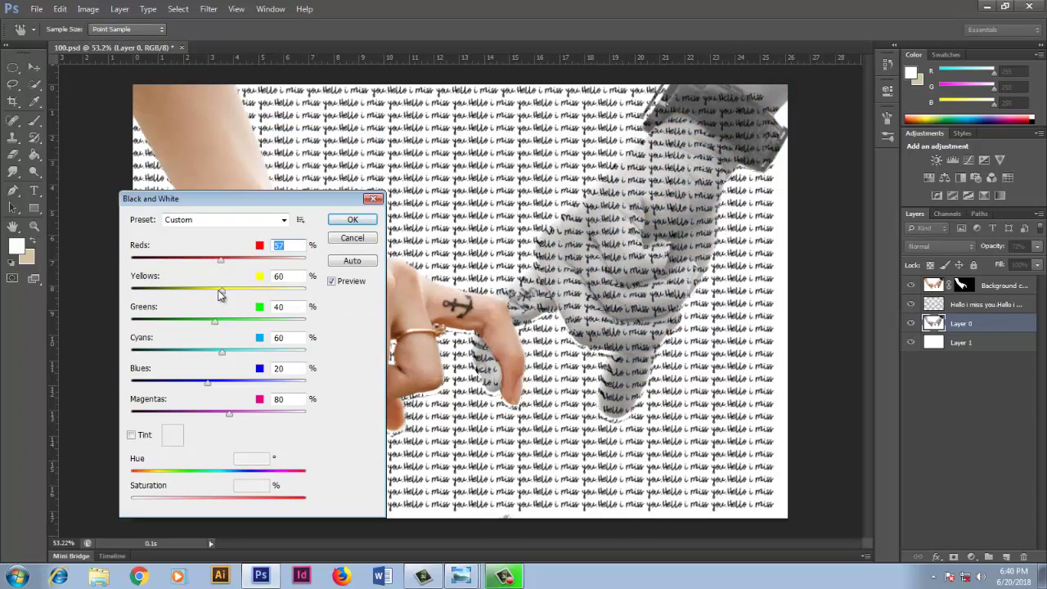
drag(250, 295, 213, 296)
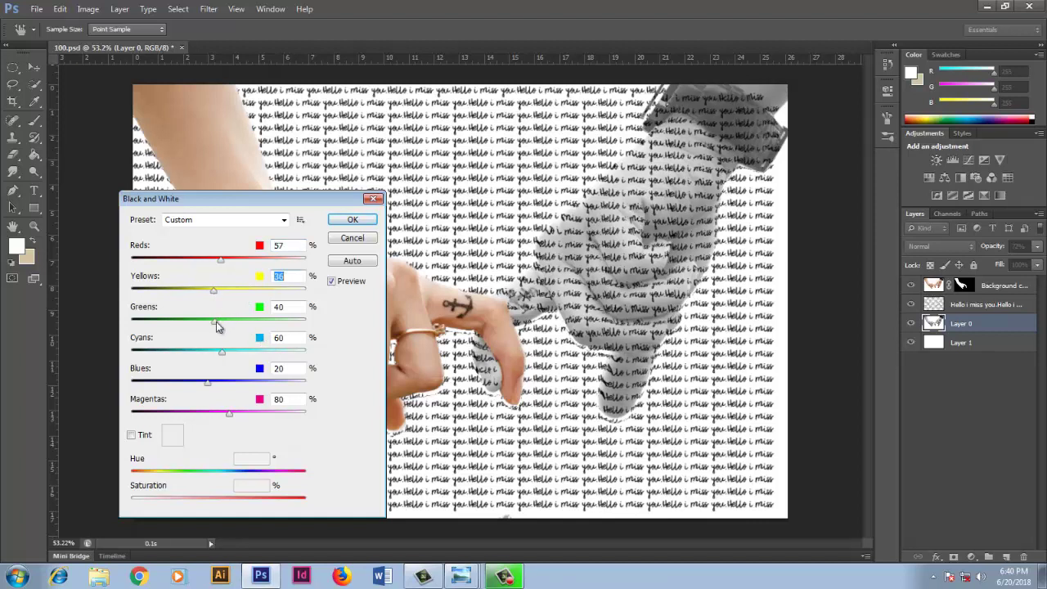
click(217, 322)
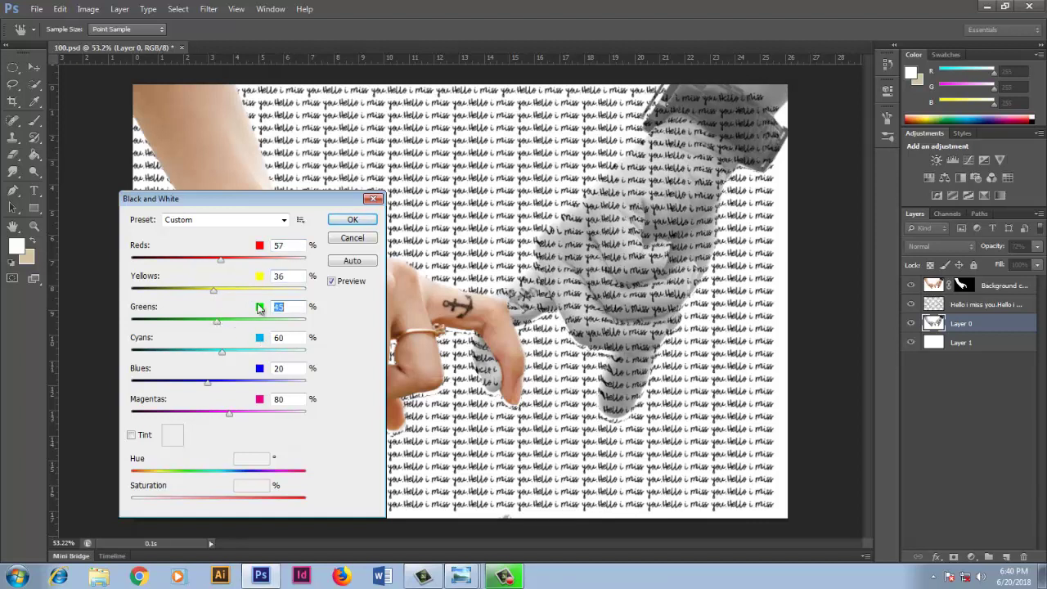
mouse_move(221, 293)
mouse_down()
mouse_move(233, 296)
mouse_move(210, 298)
mouse_up()
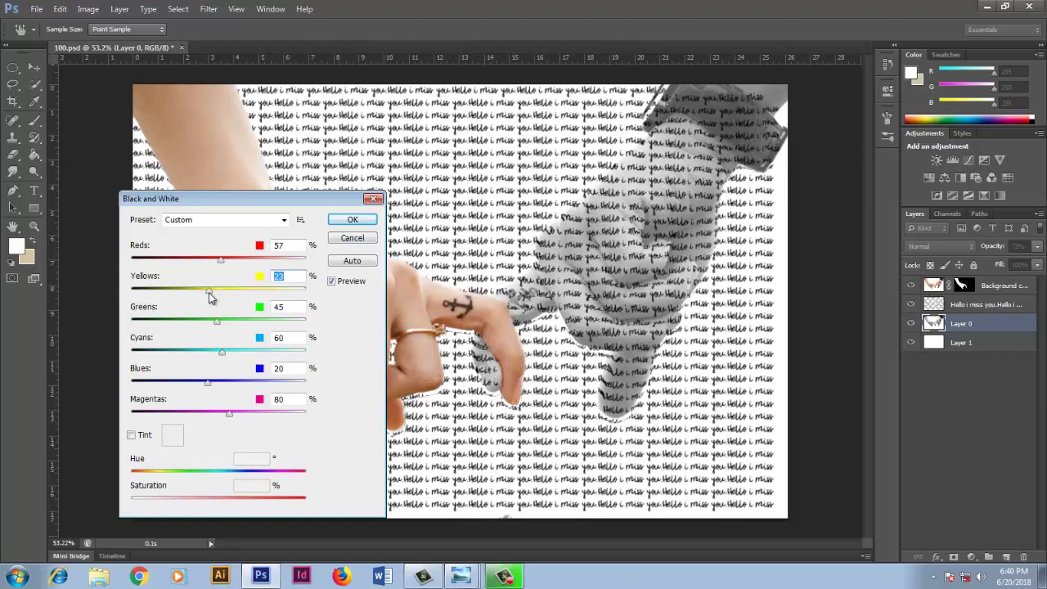
click(352, 220)
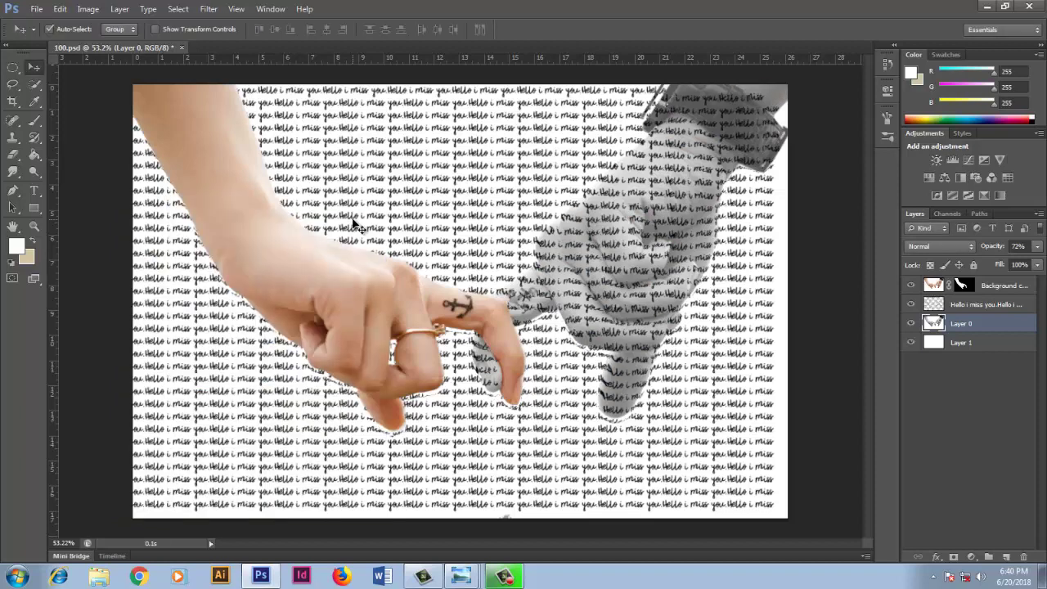